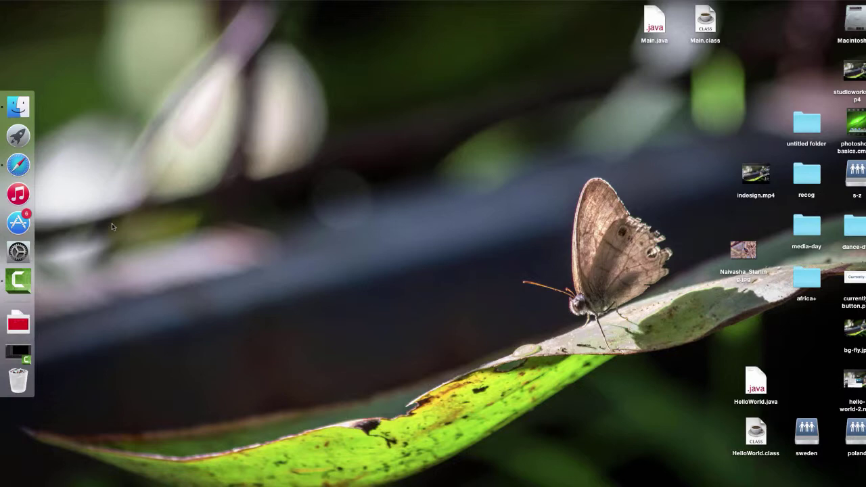
- Launch StudioWorks from Launchpad and log in with the project number, username and password
left_click(18, 135)
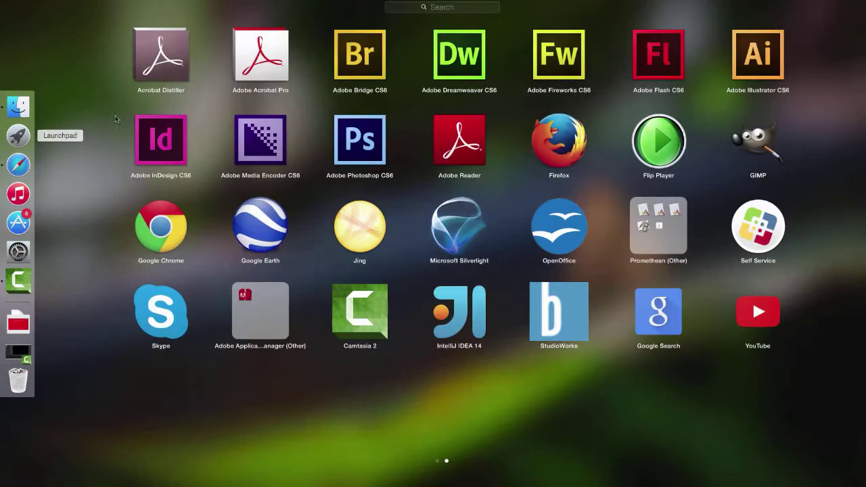
left_click(567, 322)
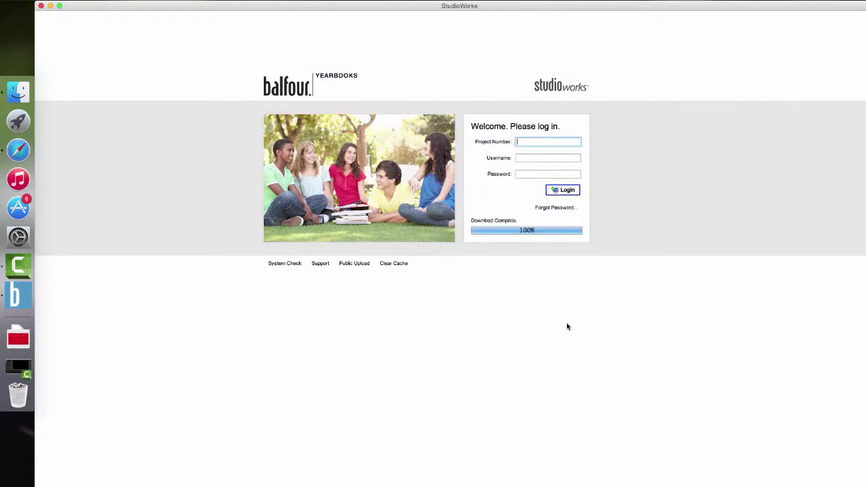
type("613414")
key("Tab")
type("shaunweg")
key("Tab")
type("****************")
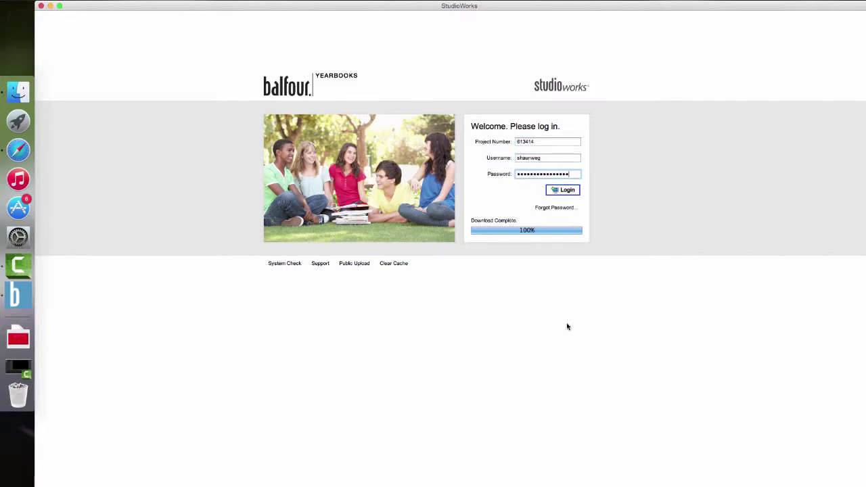
left_click(565, 191)
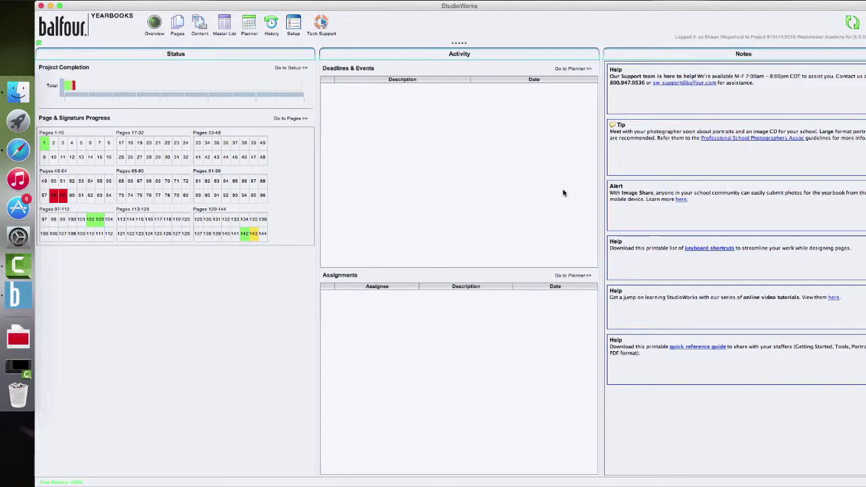
- Show the Pages list and select Page 143 to view its information
left_click(175, 25)
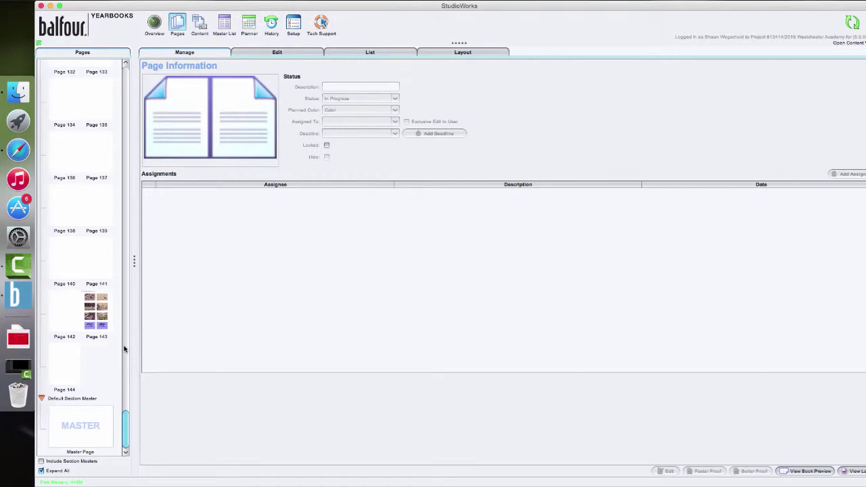
left_click(100, 318)
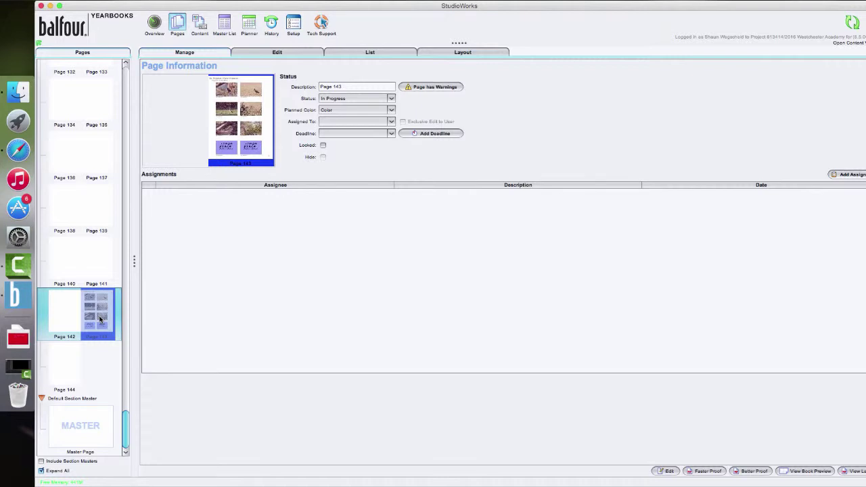
- Open page 143 in the editor and delete every photo, caption, title and placeholder on it
double_click(100, 318)
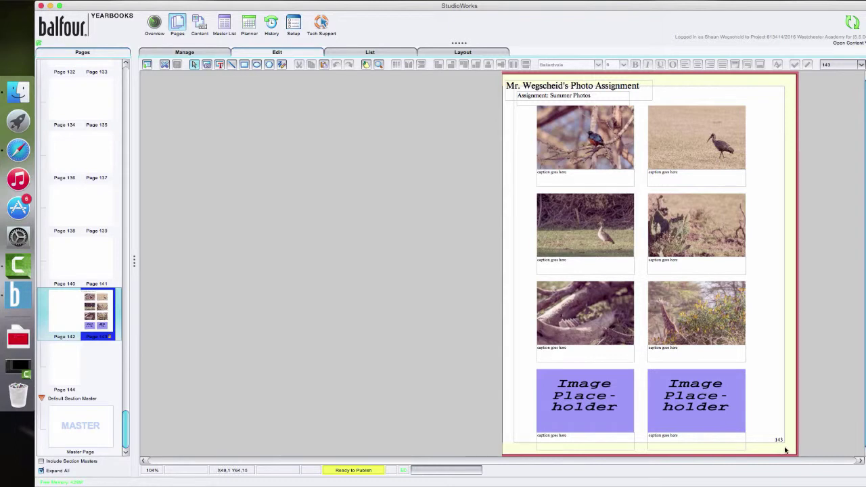
left_click_drag(780, 449, 500, 86)
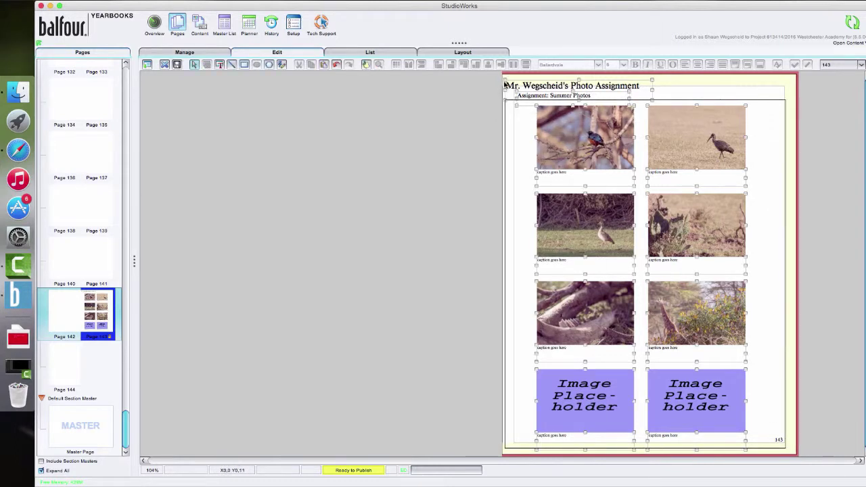
key("Delete")
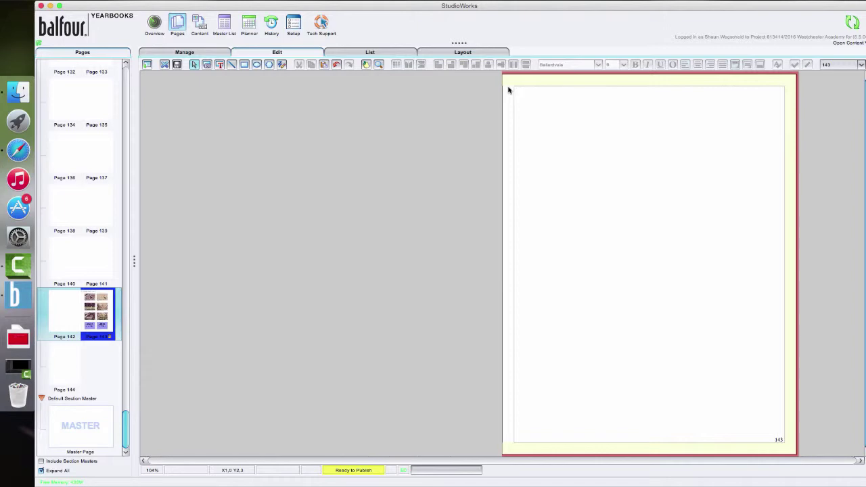
- Make the editor full screen, open the Content panel and collapse its folder tree
key("ctrl+super+f")
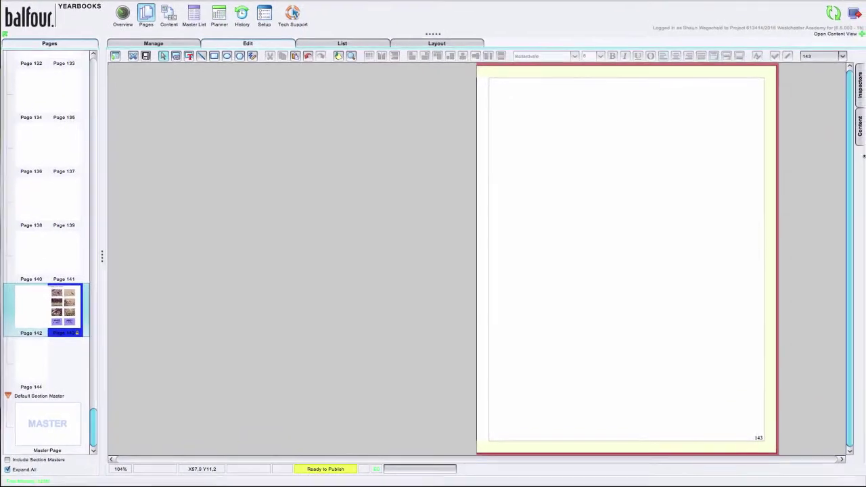
left_click(858, 129)
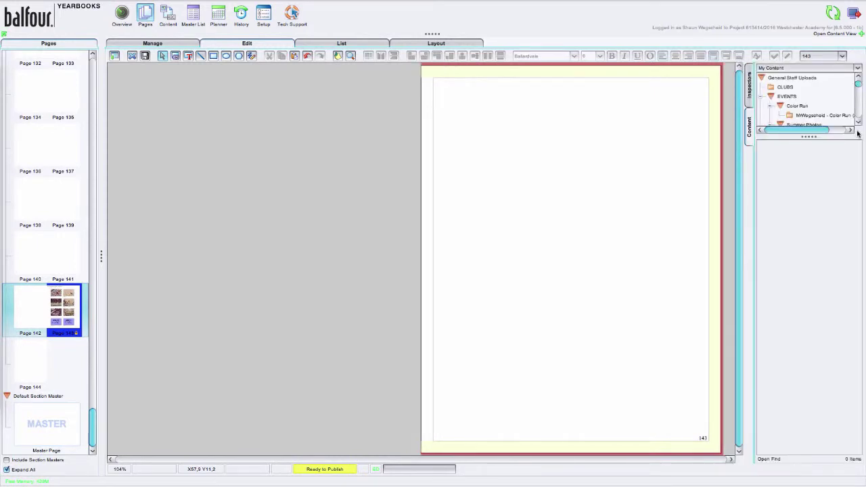
left_click_drag(809, 137, 808, 245)
left_click(761, 172)
left_click(762, 181)
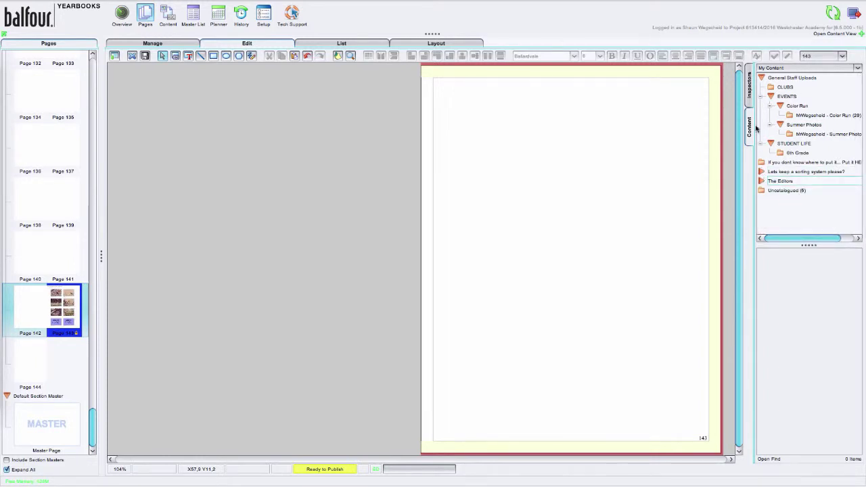
left_click(770, 143)
left_click(780, 125)
left_click(779, 105)
left_click(770, 97)
left_click(762, 77)
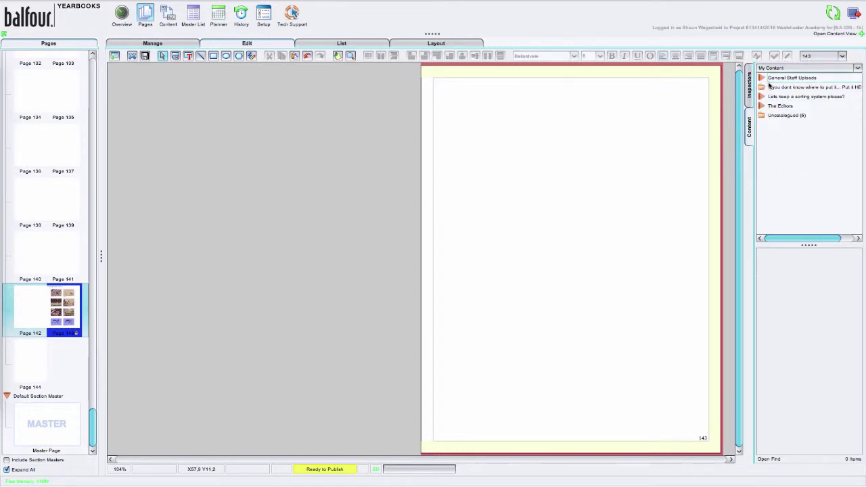
left_click(761, 78)
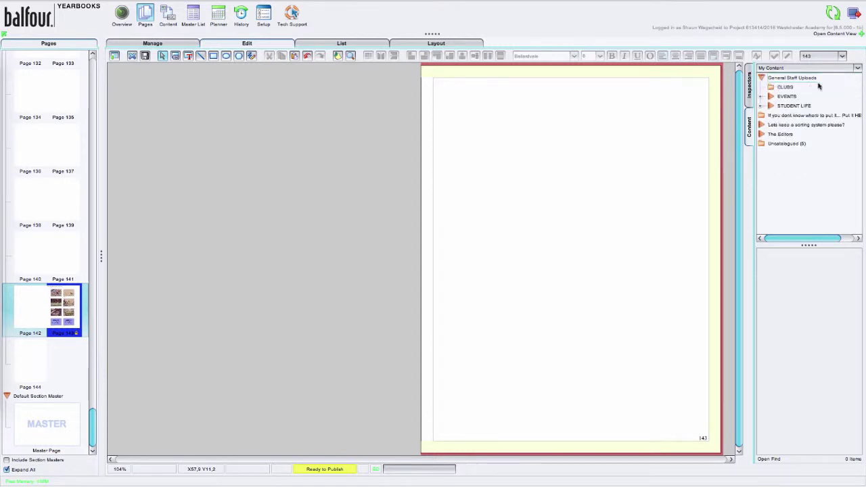
left_click(761, 78)
- Switch the content library to Modules and show the My Modules list
left_click(770, 68)
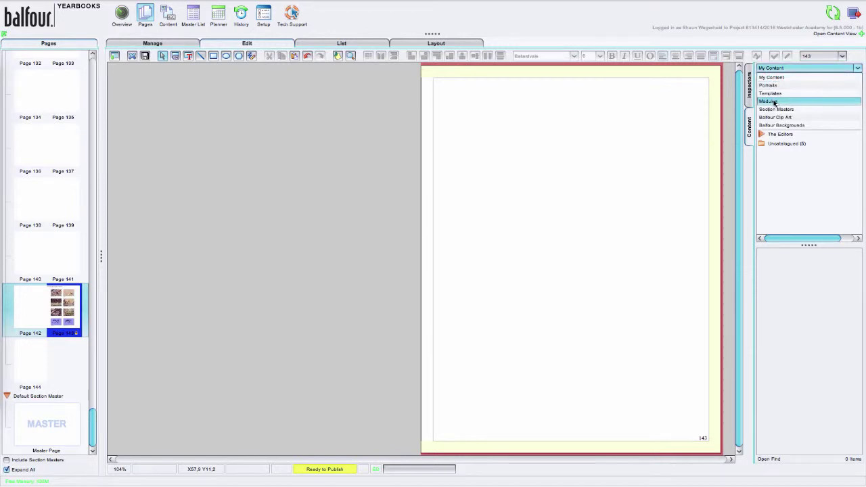
left_click(773, 101)
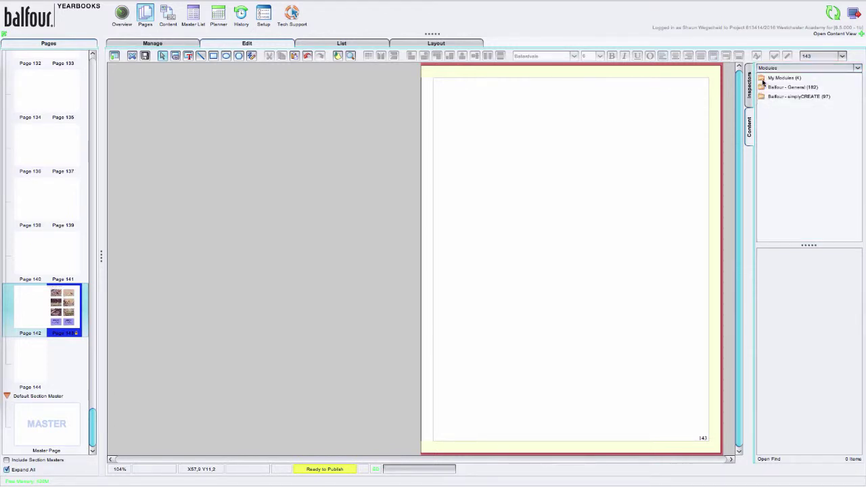
left_click(762, 80)
- Place the 8up module at the top of page 143
left_click_drag(808, 245, 809, 123)
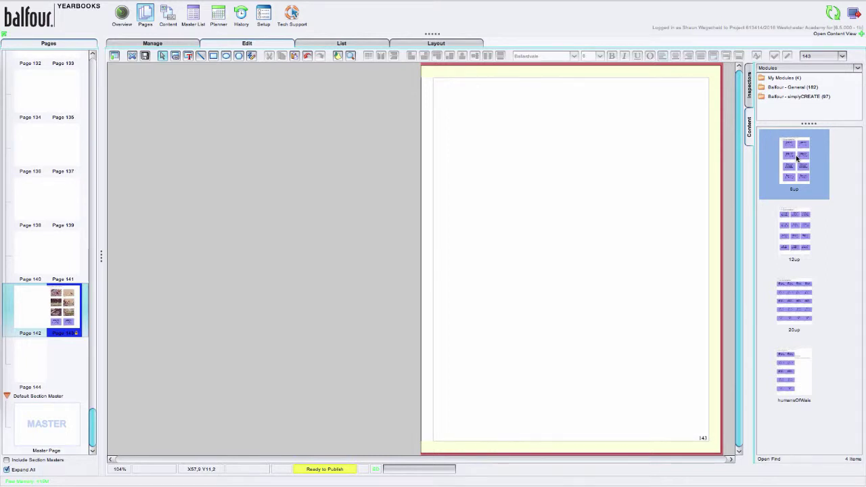
left_click_drag(797, 158, 529, 203)
left_click_drag(616, 288, 504, 173)
left_click_drag(507, 220, 497, 117)
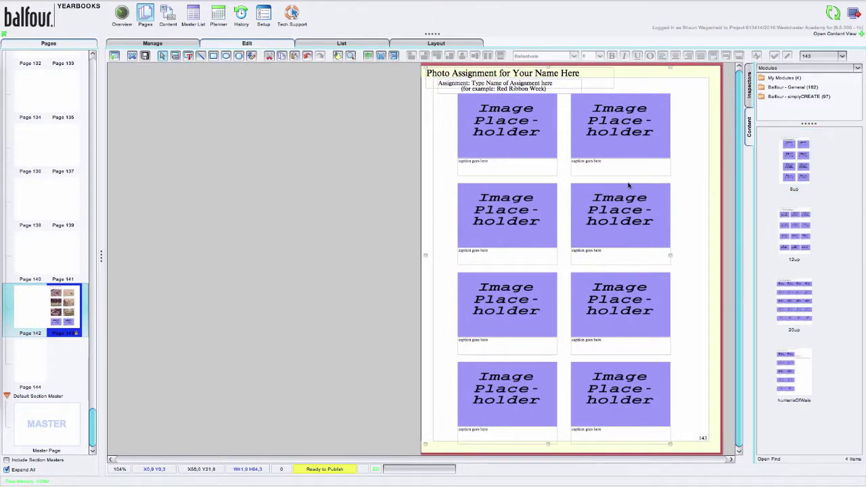
- Ungroup the 8up module into separate image placeholders and captions
right_click(487, 138)
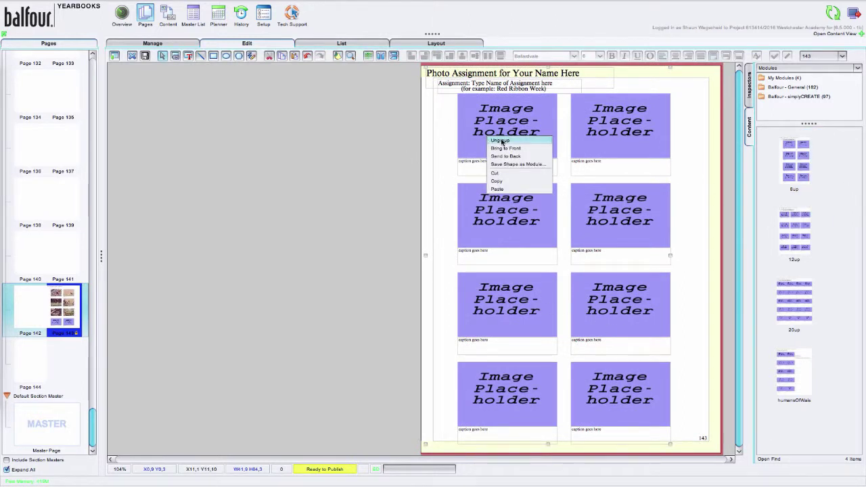
left_click(500, 140)
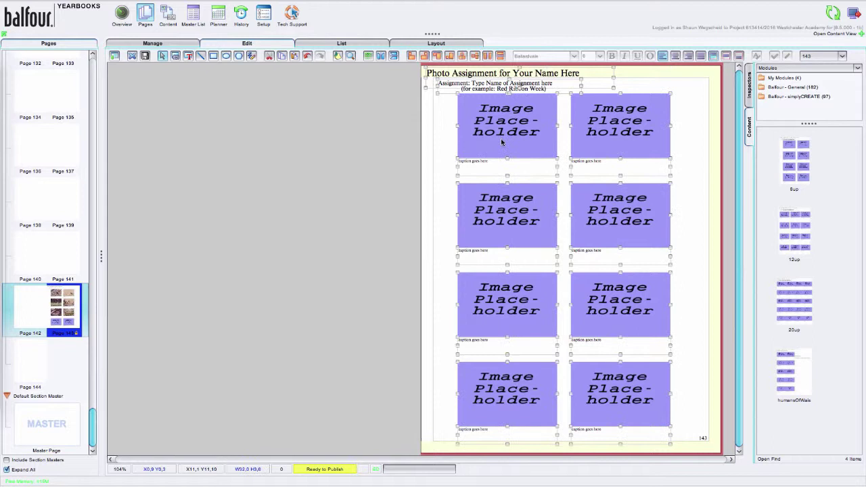
left_click(604, 211)
left_click(610, 151)
- Switch the library back to My Content and show the Color Run uploads folder's photos
left_click(793, 69)
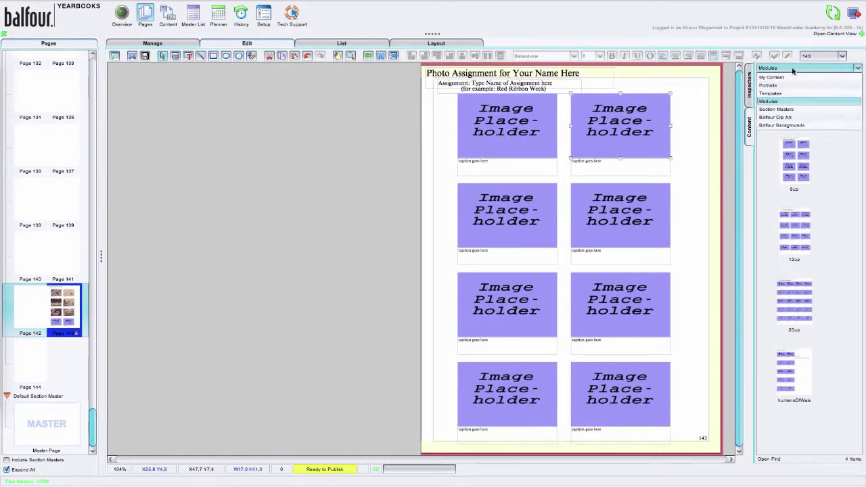
left_click(784, 78)
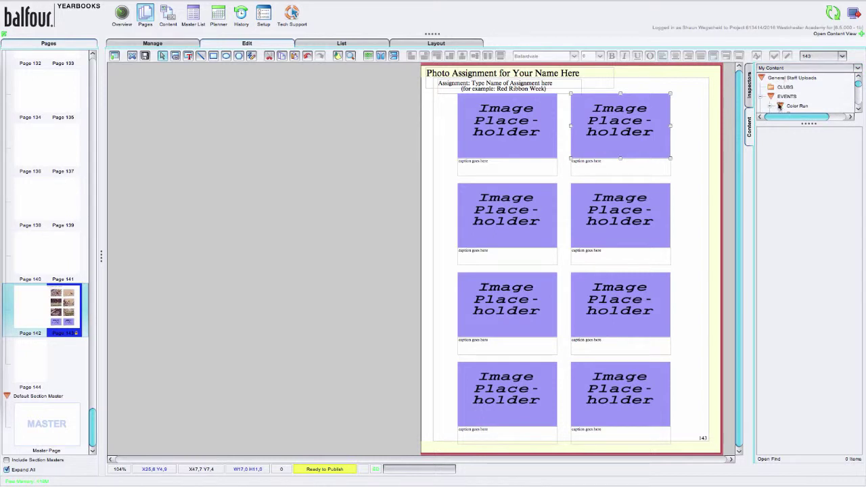
scroll(858, 88, "down", 2)
scroll(852, 91, "up", 2)
scroll(832, 95, "down", 2)
left_click_drag(803, 240, 803, 240)
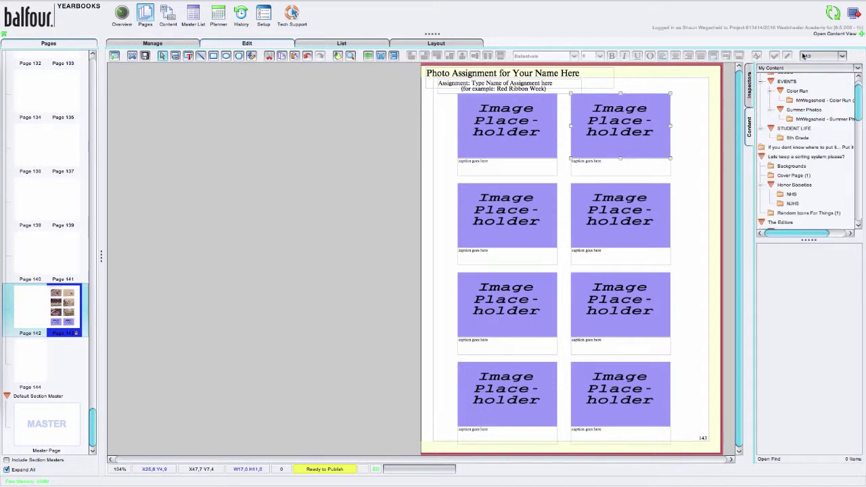
left_click(799, 101)
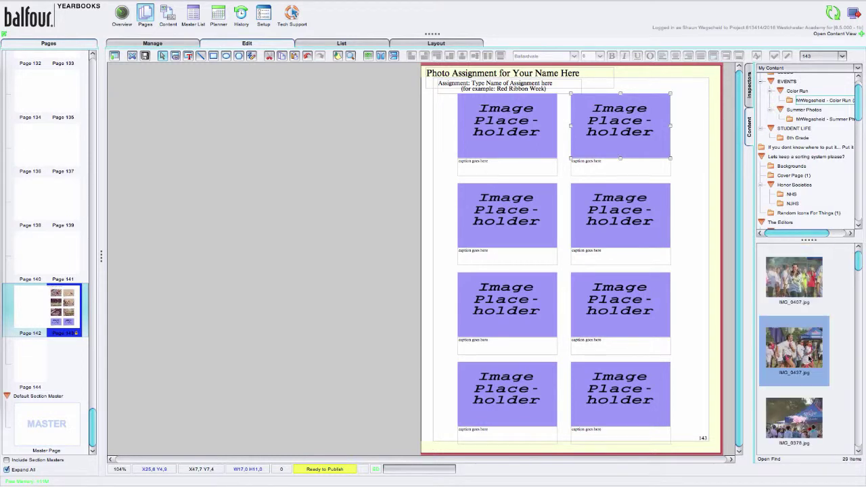
- Fill both second-row frames and the third-row left frame with Color Run photos, scaled to fit
left_click_drag(858, 263, 858, 284)
left_click_drag(793, 406, 485, 198)
left_click(441, 254)
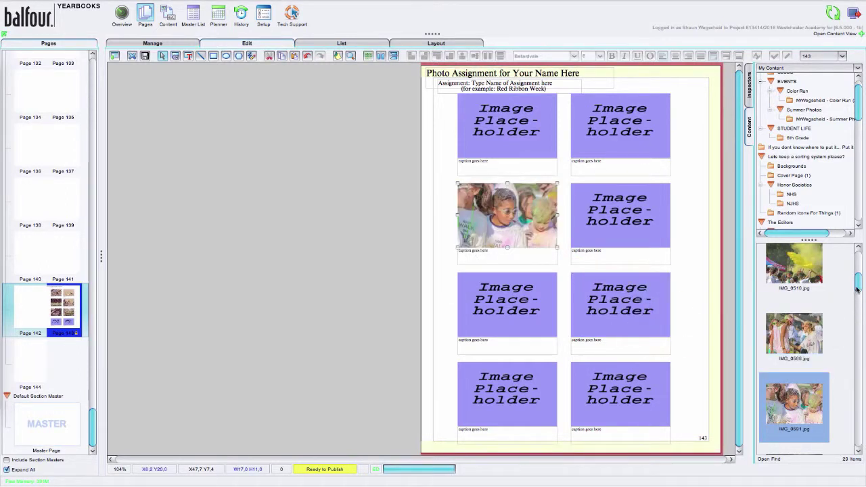
left_click_drag(858, 287, 858, 306)
left_click_drag(793, 341, 612, 230)
left_click(431, 254)
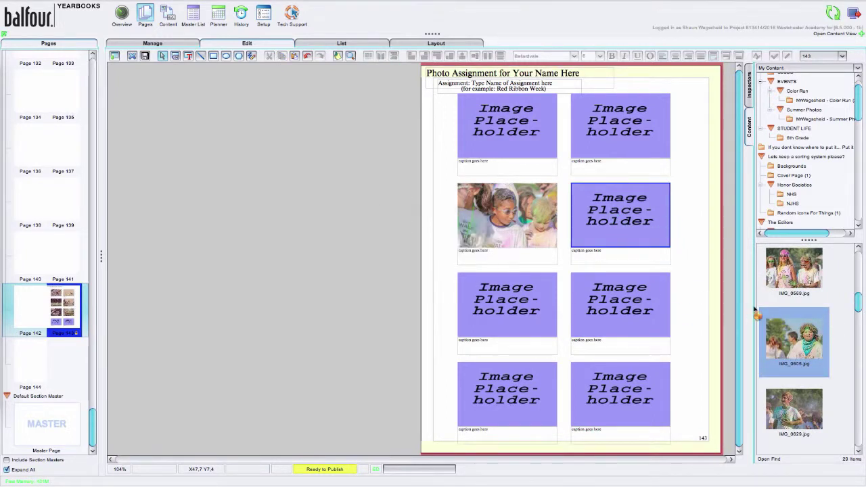
scroll(794, 291, "down", 3)
left_click(795, 289)
left_click_drag(794, 328, 514, 304)
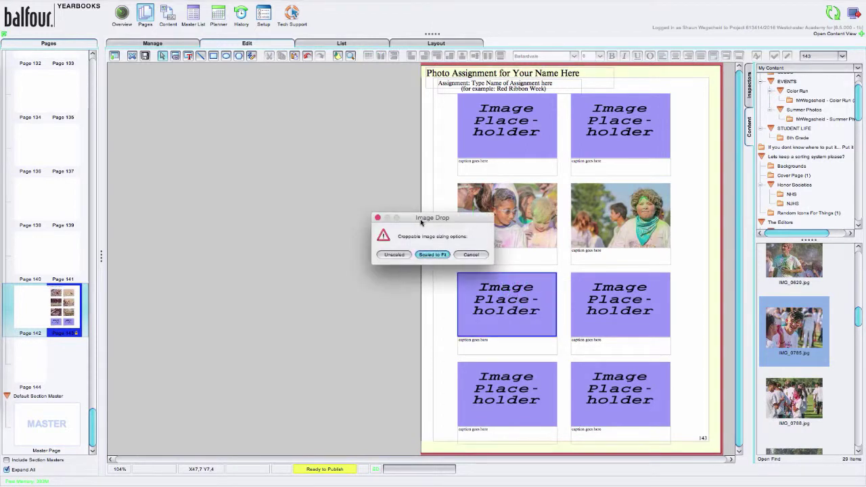
left_click(432, 254)
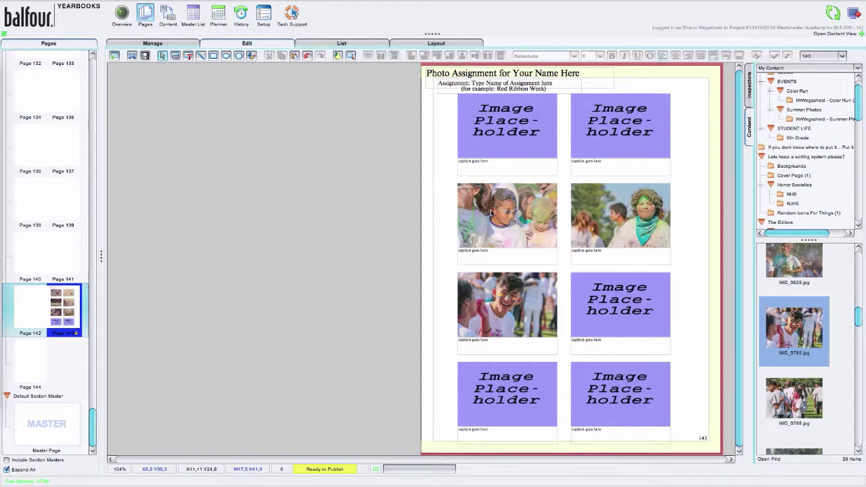
- Save page 143 and generate a Better Proof from its Page Information view
left_click(145, 56)
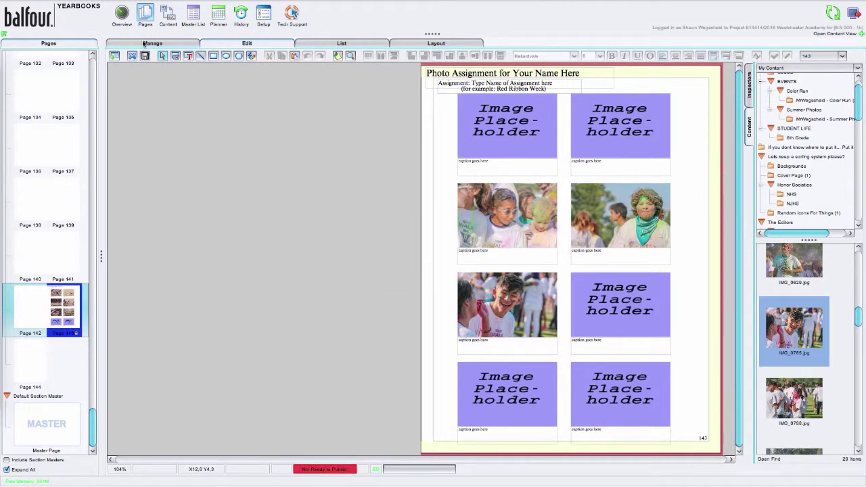
left_click(144, 43)
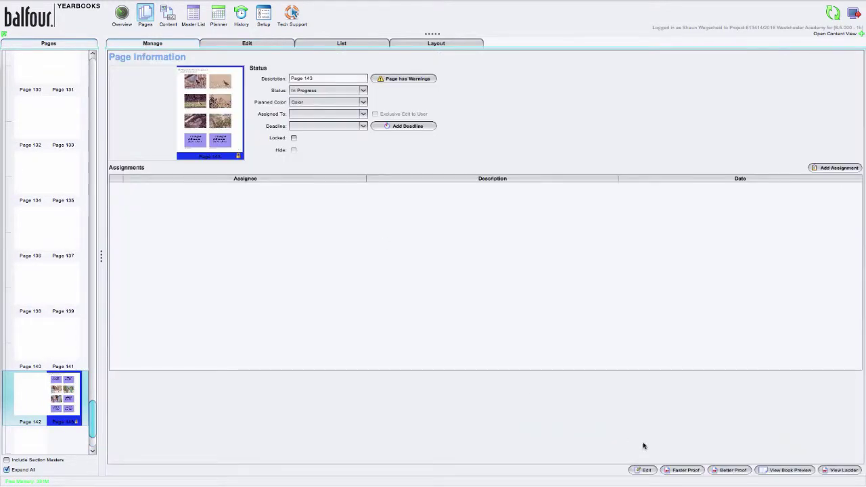
left_click(723, 472)
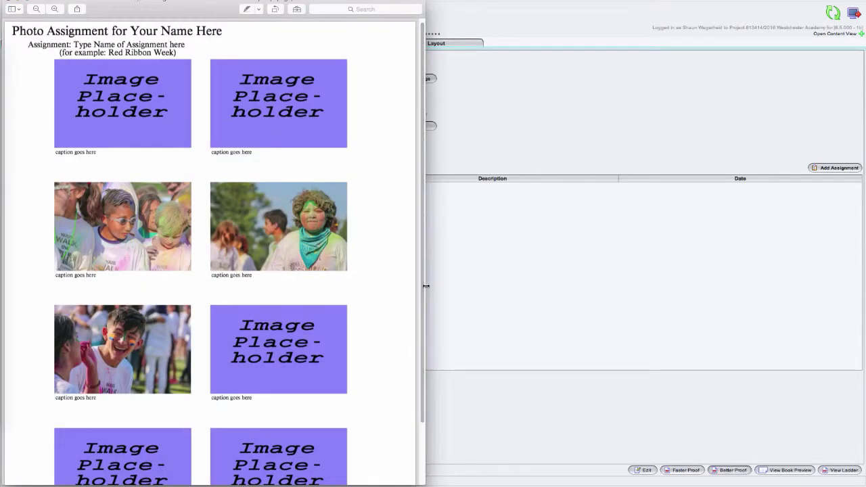
- Widen the Preview proof to inspect the three placed photos, then close it
left_click_drag(425, 279, 682, 279)
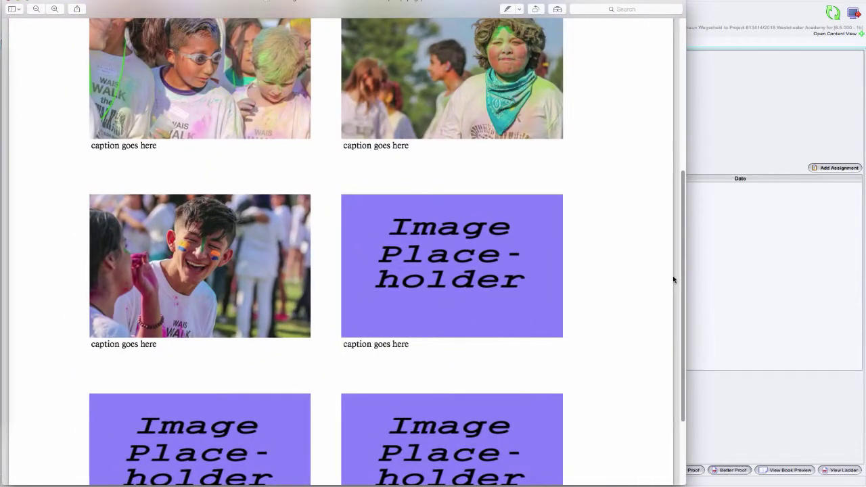
scroll(683, 256, "up", 1)
scroll(684, 260, "up", 1)
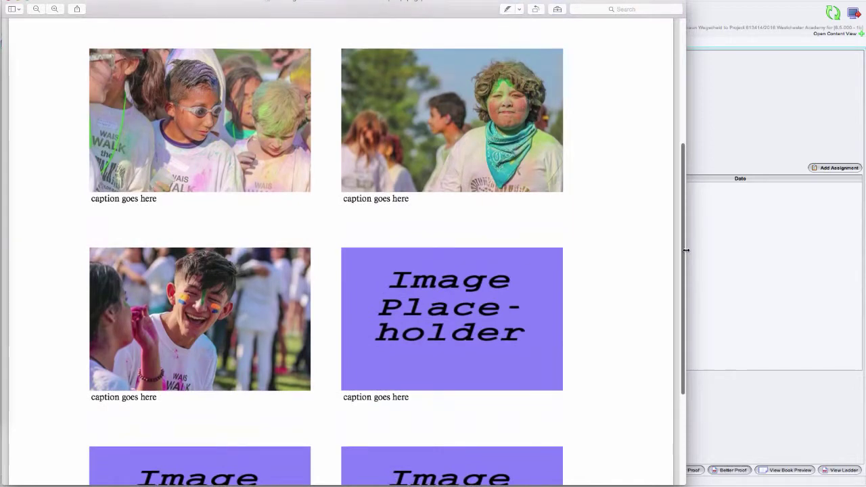
left_click_drag(685, 250, 859, 248)
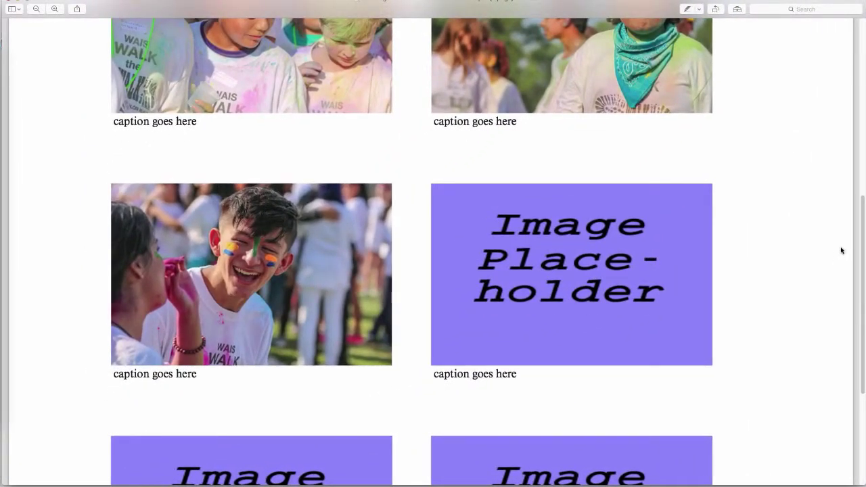
left_click_drag(863, 253, 863, 193)
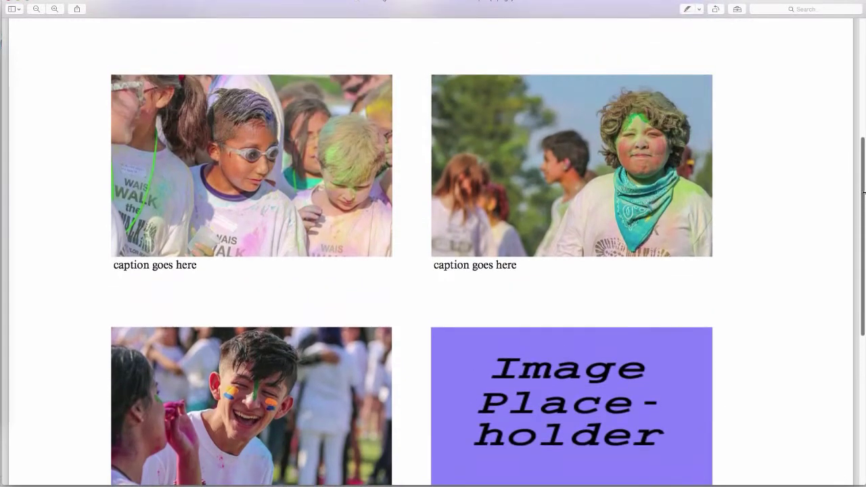
left_click(8, 3)
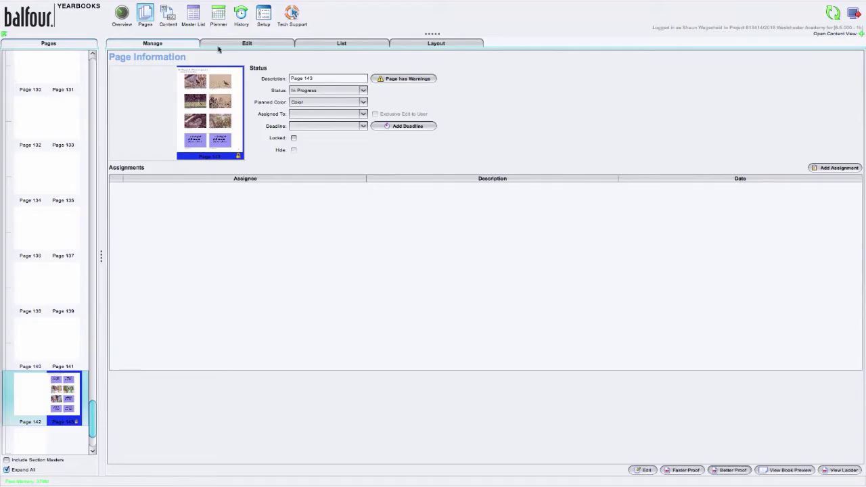
- Return to the Edit tab, undo the last change and show the Summer Photos folder
left_click(219, 43)
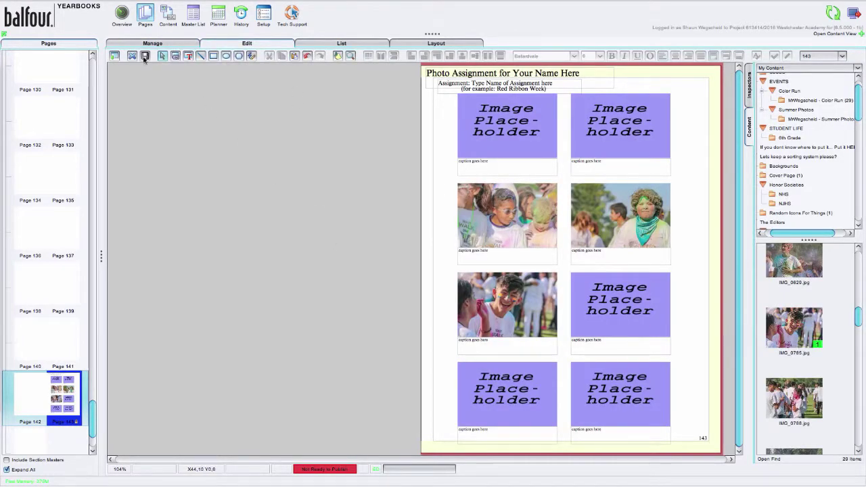
left_click(307, 57)
scroll(798, 169, "down", 4)
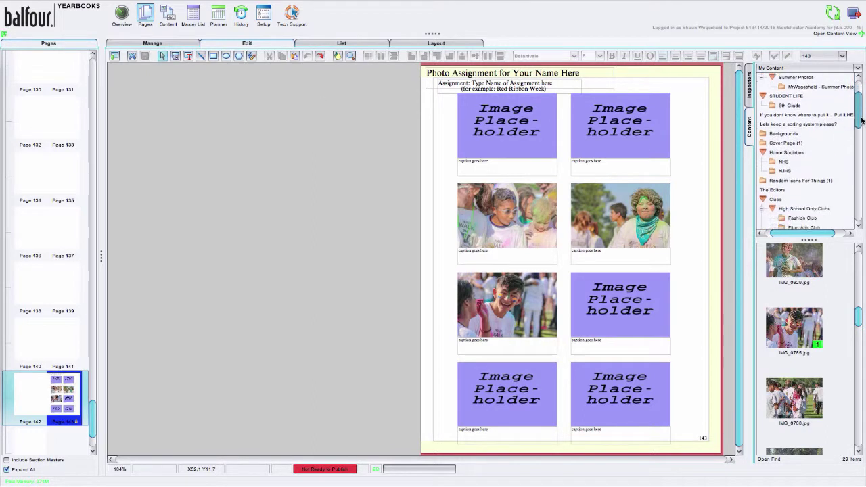
scroll(798, 178, "up", 2)
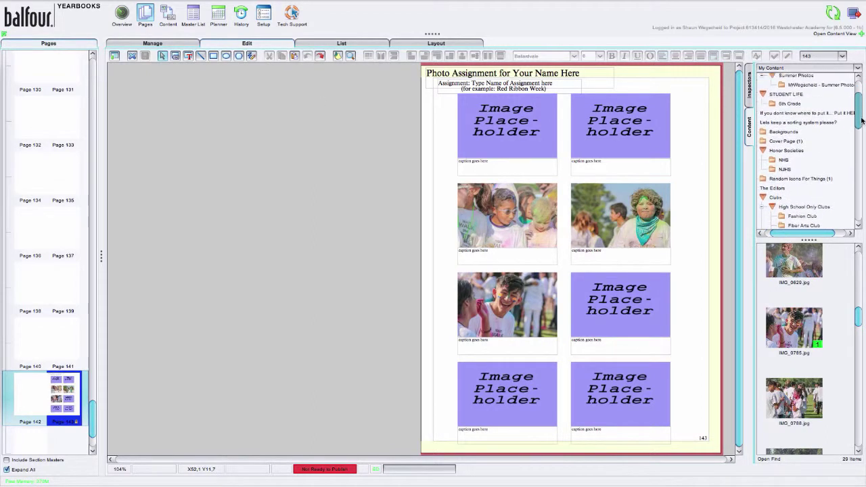
left_click_drag(859, 109, 860, 95)
left_click(818, 134)
- Fill the third-row right and both bottom frames with the starling, ibis and goose photos, scaled to fit, and save
left_click_drag(794, 277, 599, 324)
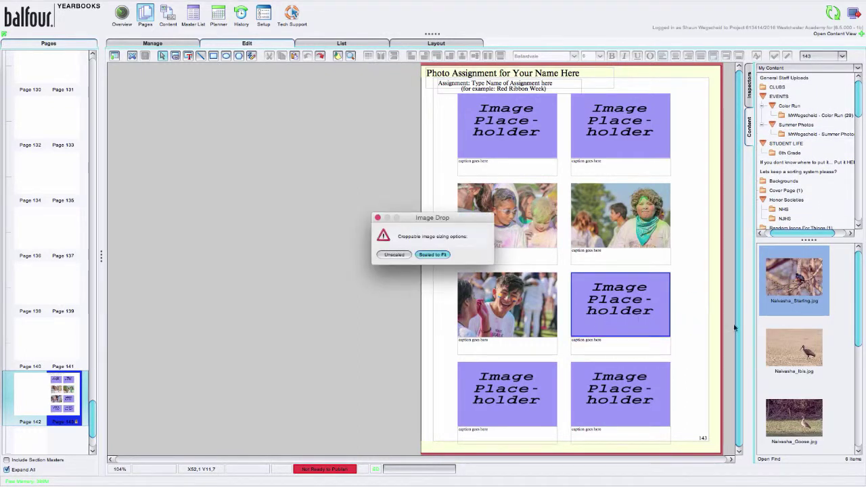
left_click(438, 254)
left_click_drag(778, 341, 657, 384)
left_click(433, 254)
left_click_drag(794, 414, 534, 399)
left_click(430, 256)
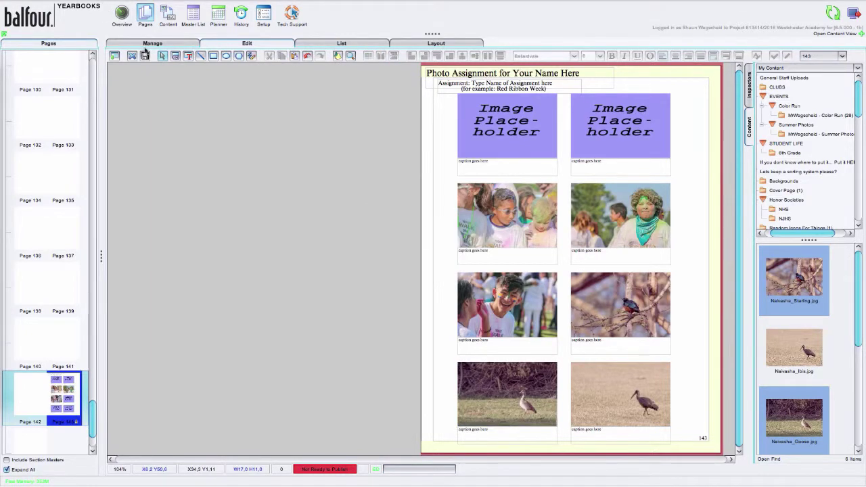
left_click(145, 57)
- Generate a new Better Proof of page 143 and widen Preview to fill the screen
left_click(152, 44)
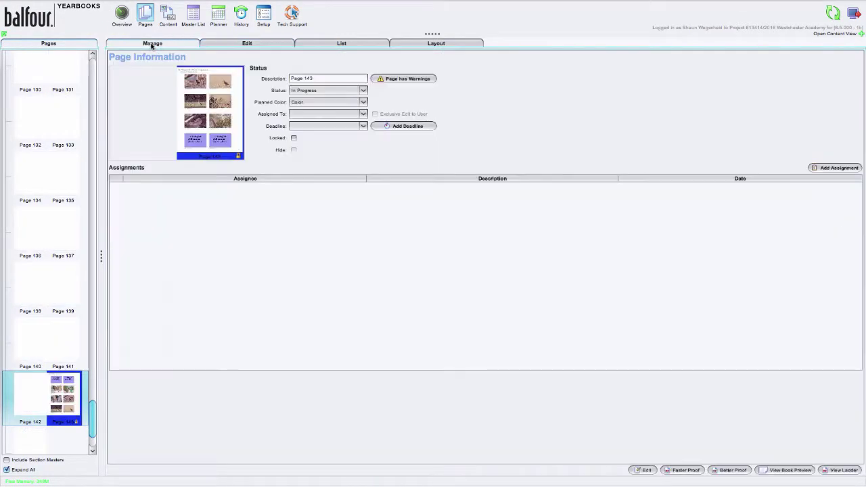
left_click(731, 470)
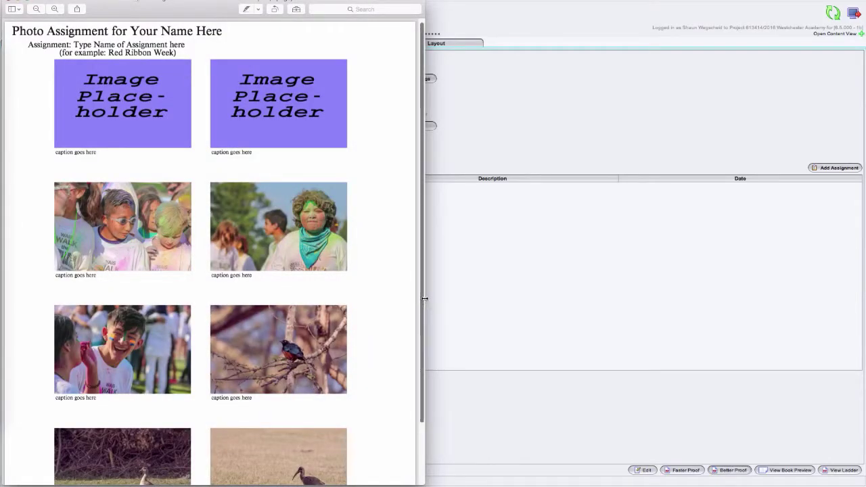
left_click_drag(424, 298, 863, 304)
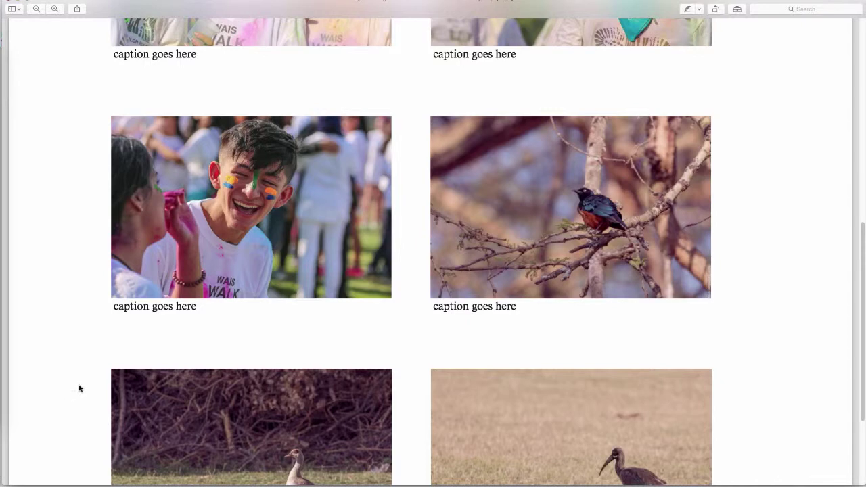
- Scroll and zoom through the proof to inspect the Color Run and bird photos
scroll(81, 355, "up", 3)
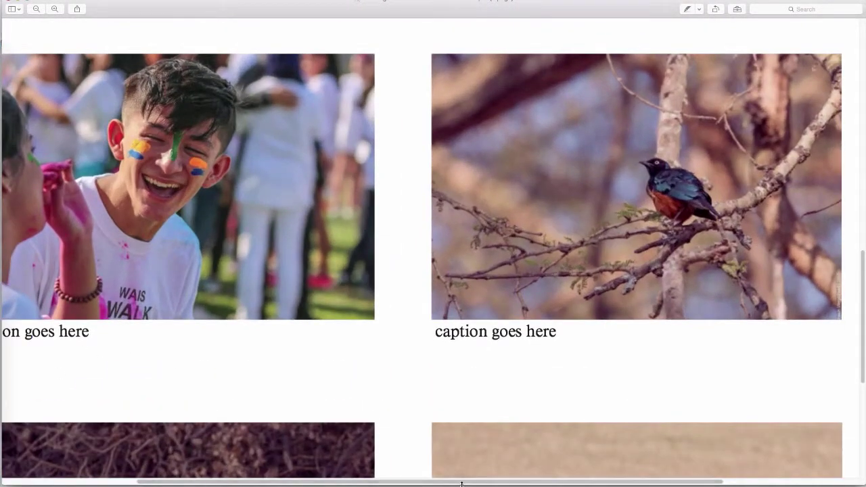
scroll(383, 481, "left", 3)
scroll(440, 481, "right", 5)
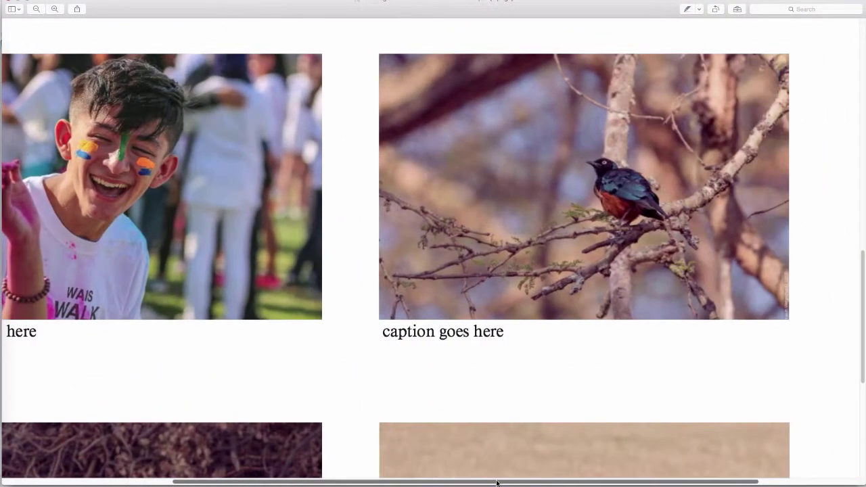
left_click_drag(496, 482, 422, 484)
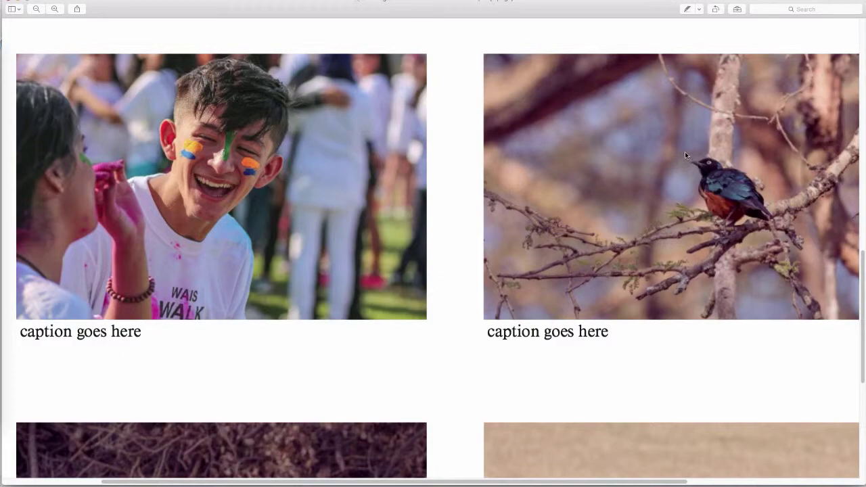
scroll(705, 186, "up", 5)
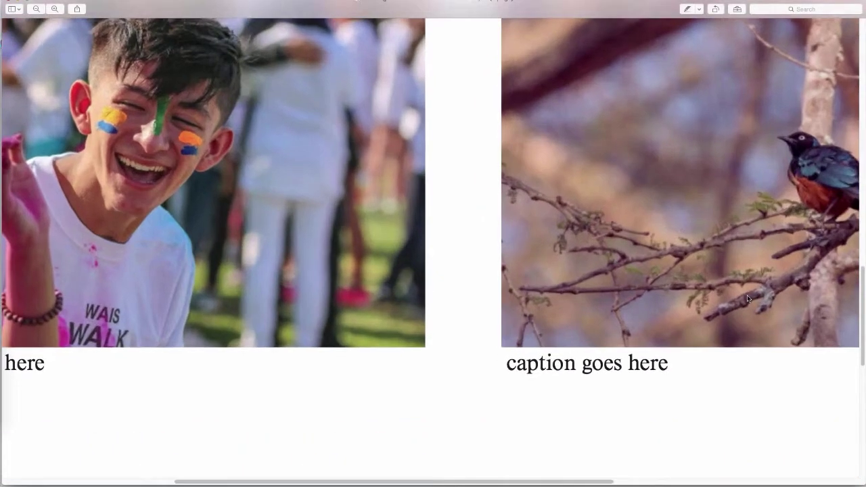
scroll(536, 482, "right", 10)
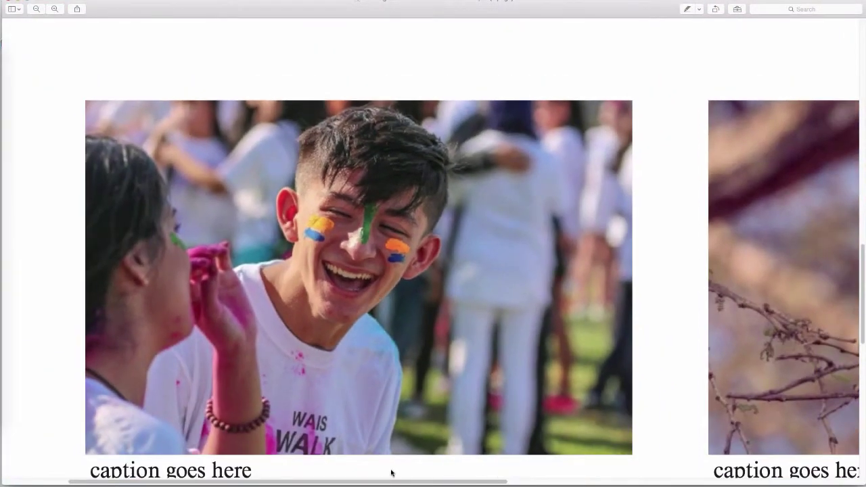
left_click_drag(367, 482, 507, 479)
key("super+minus")
scroll(493, 454, "up", 1)
key("super+minus")
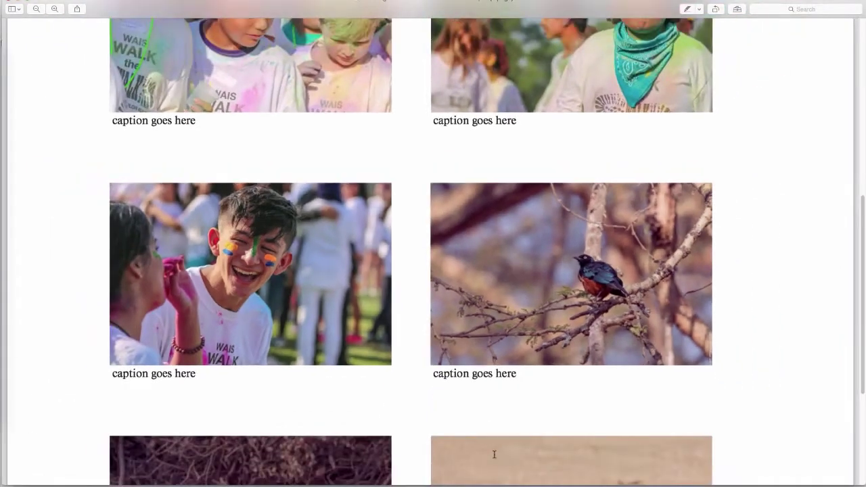
key("super+equal")
scroll(536, 453, "down", 5)
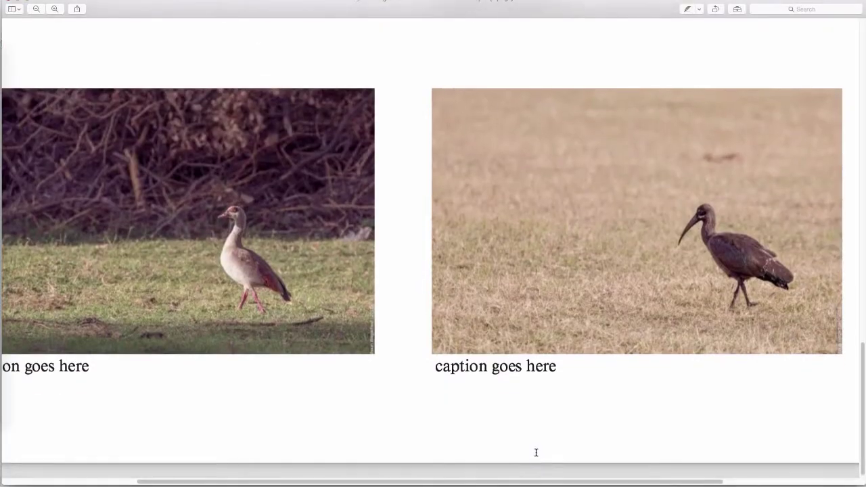
scroll(536, 453, "up", 1)
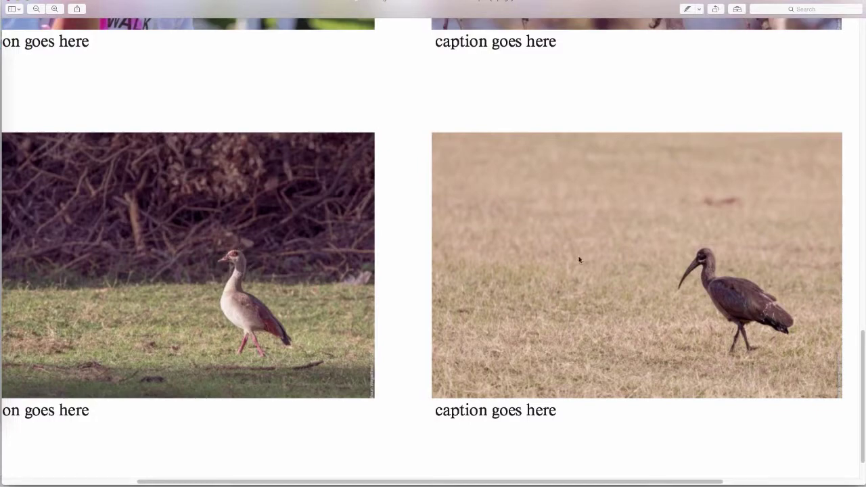
scroll(684, 258, "up", 10)
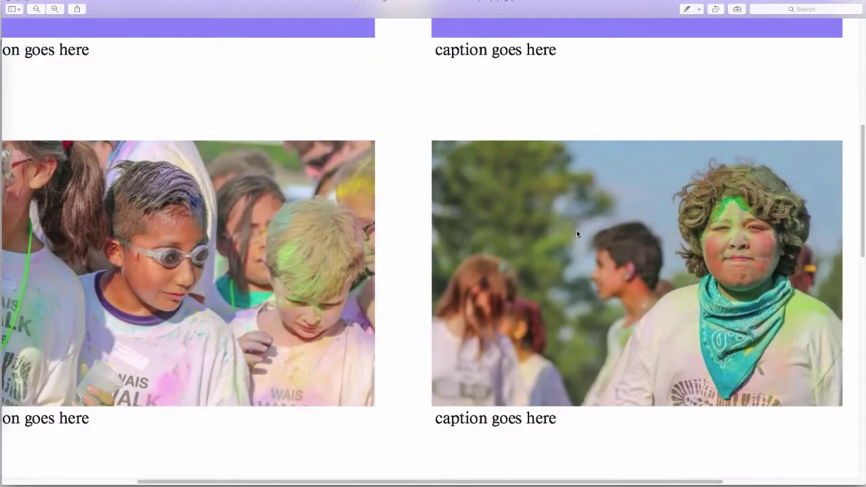
- Close the proof, return to the editor and open the Image Inspector's Position settings
key("super+w")
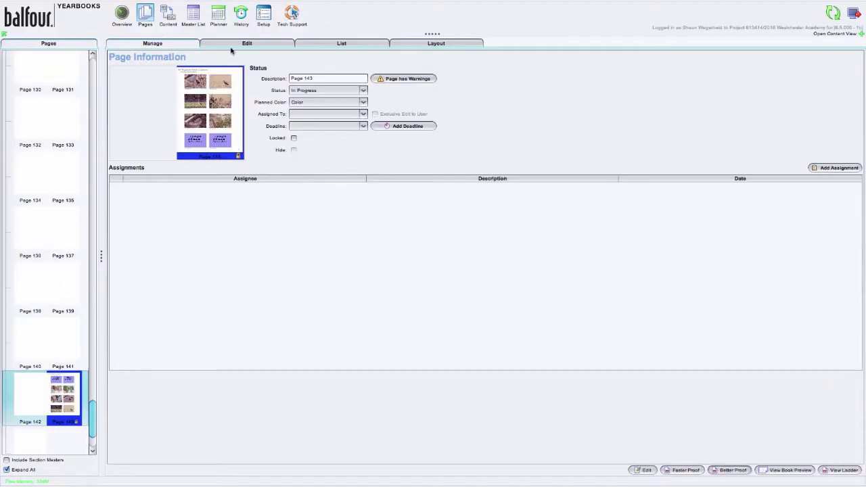
left_click(234, 44)
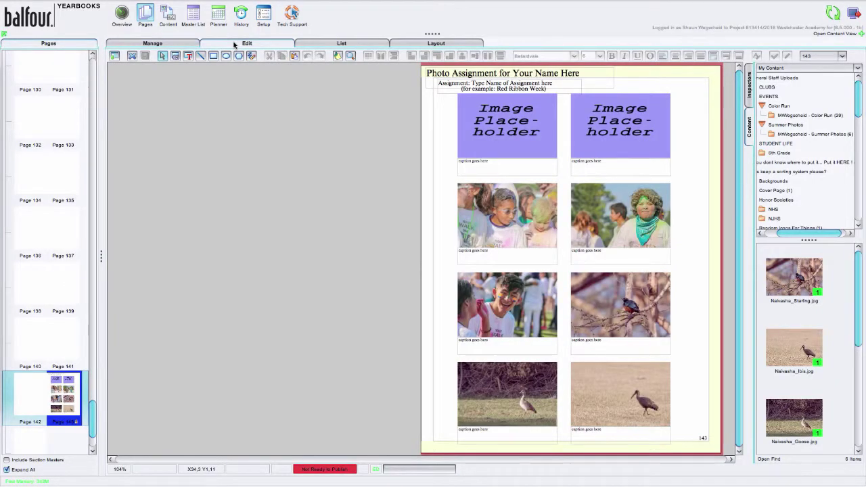
left_click(181, 44)
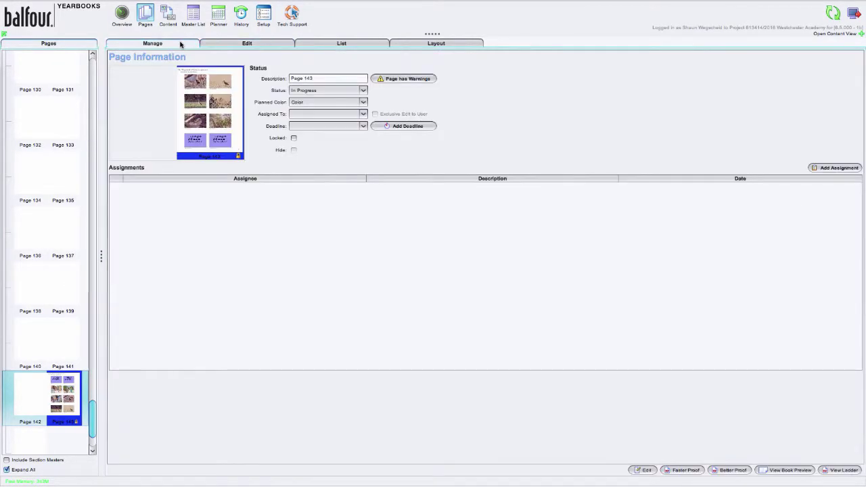
left_click(245, 44)
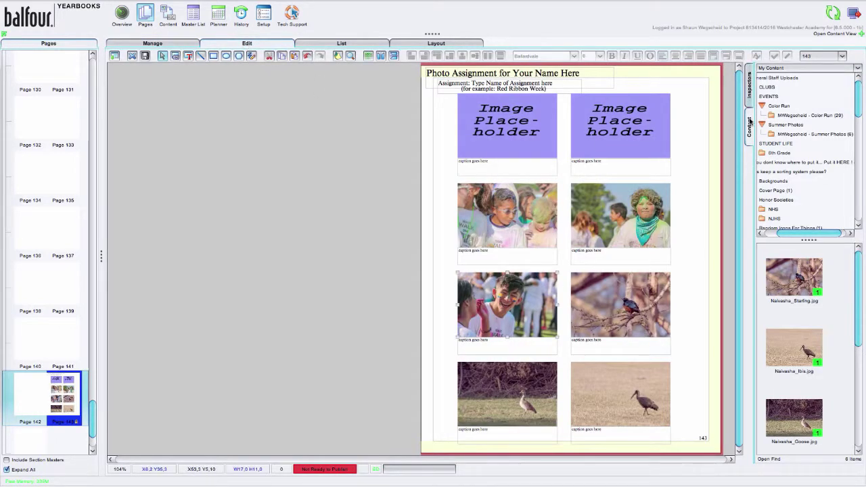
left_click(749, 94)
left_click(790, 94)
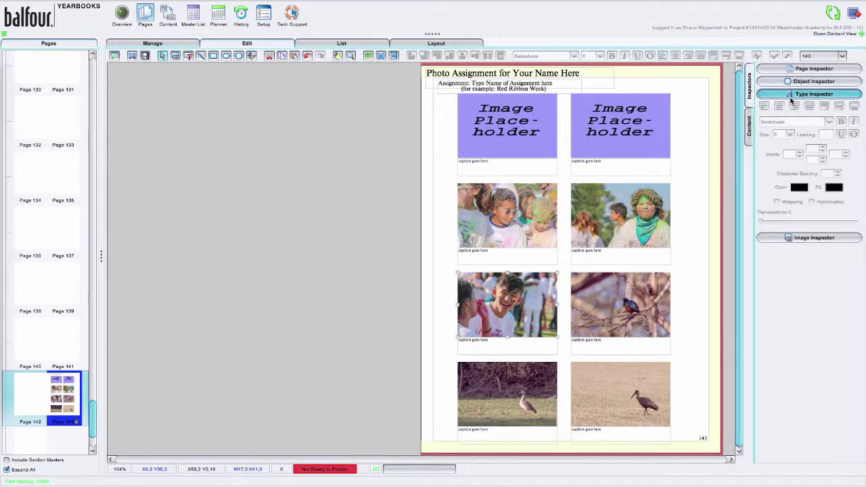
left_click(811, 238)
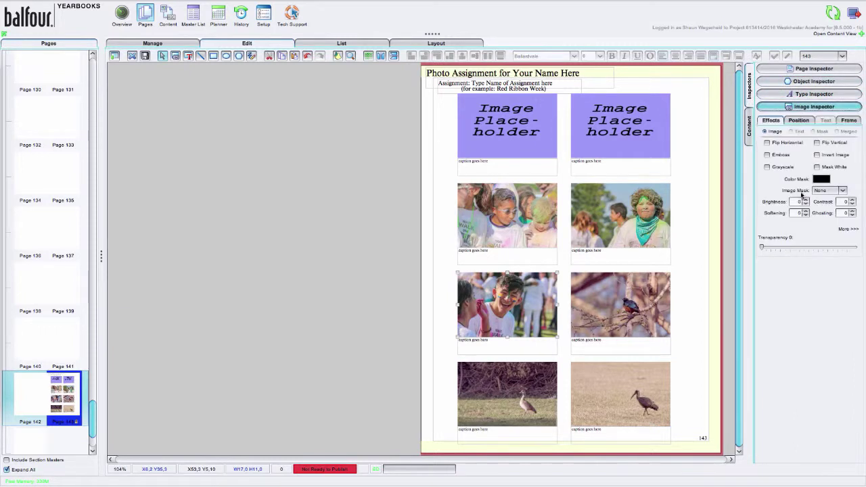
left_click(798, 121)
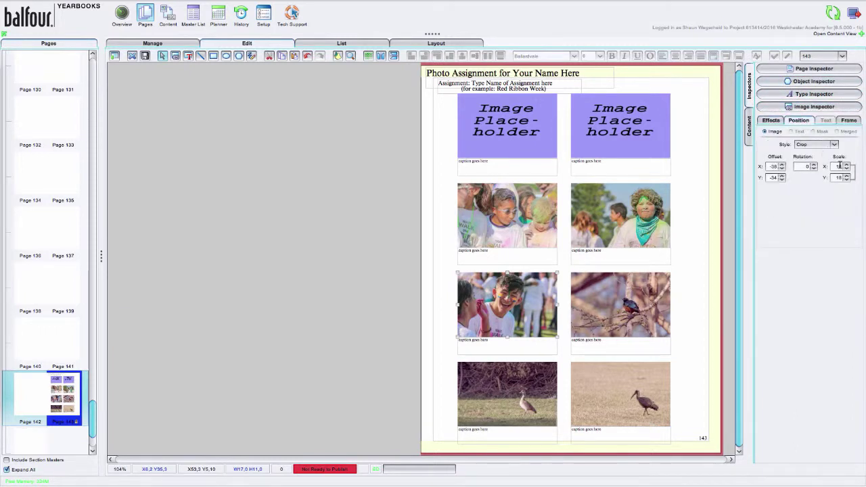
- Enlarge the starling photo within its frame, ending at 100% scale with offsets X -56, Y -39
left_click(639, 295)
double_click(837, 166)
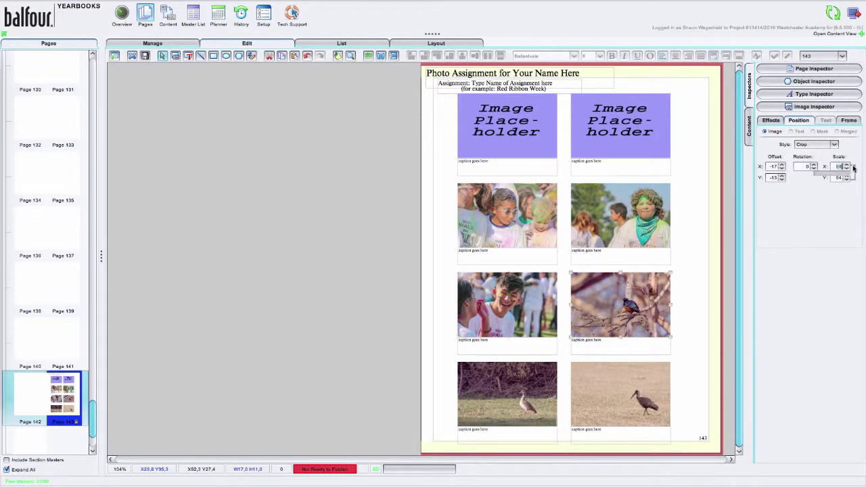
left_click(635, 296)
left_click(701, 298)
left_click(669, 297)
left_click_drag(671, 272, 698, 256)
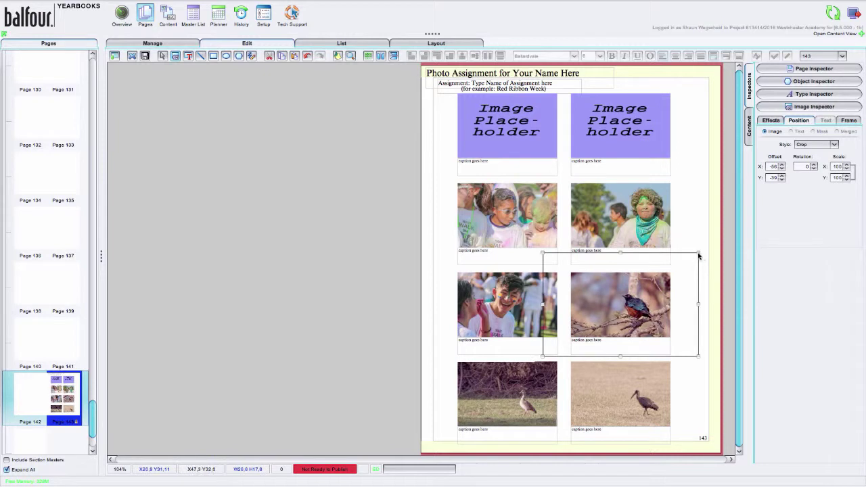
- Enlarge and shift the laughing boy's image to frame his face, then return to page information
left_click(492, 302)
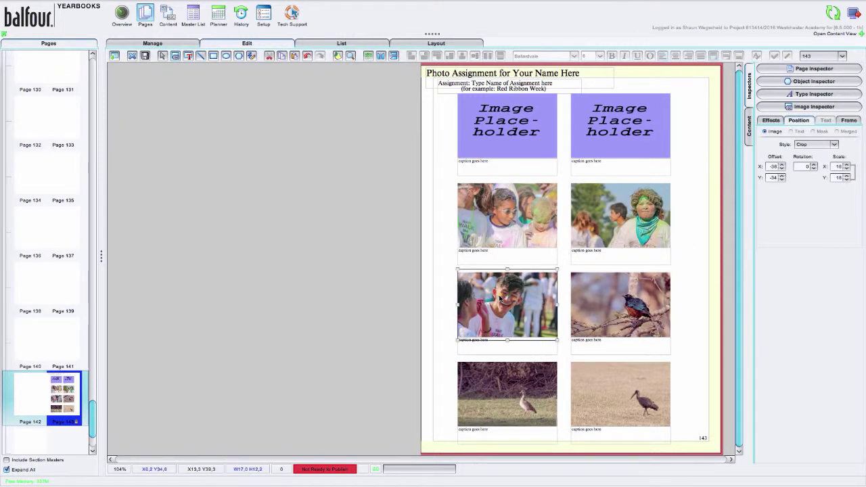
left_click_drag(557, 271, 575, 256)
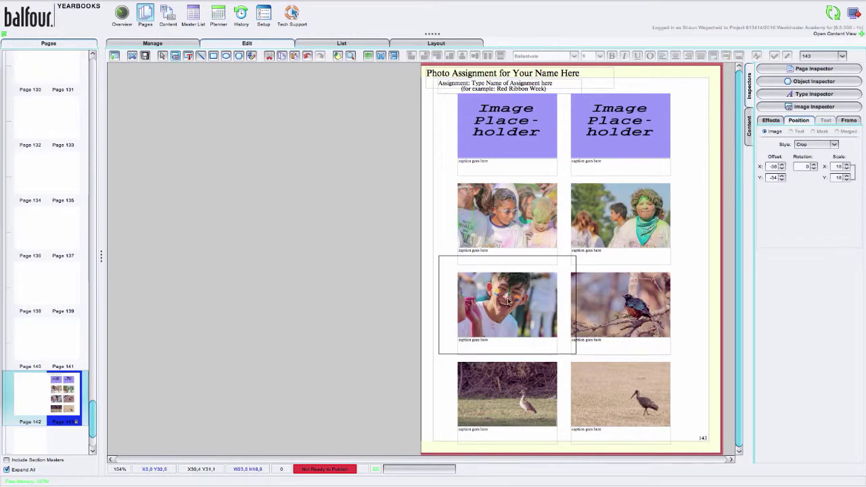
scroll(528, 303, "up", 4)
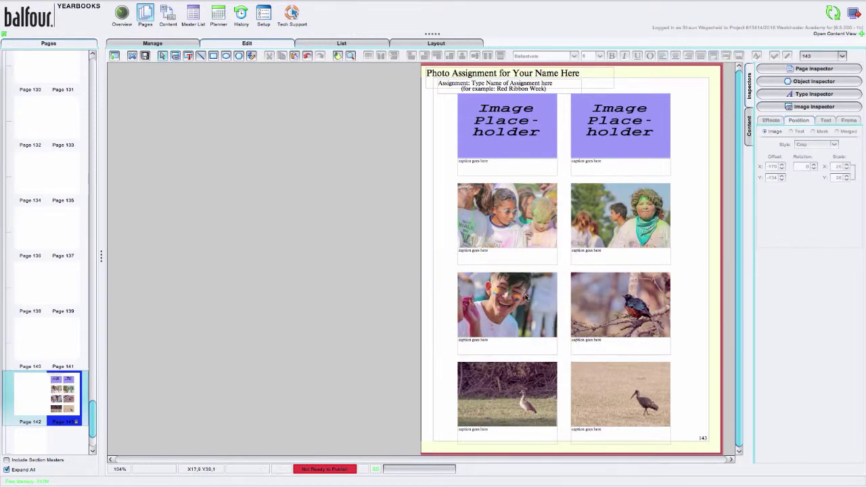
left_click_drag(528, 302, 532, 310)
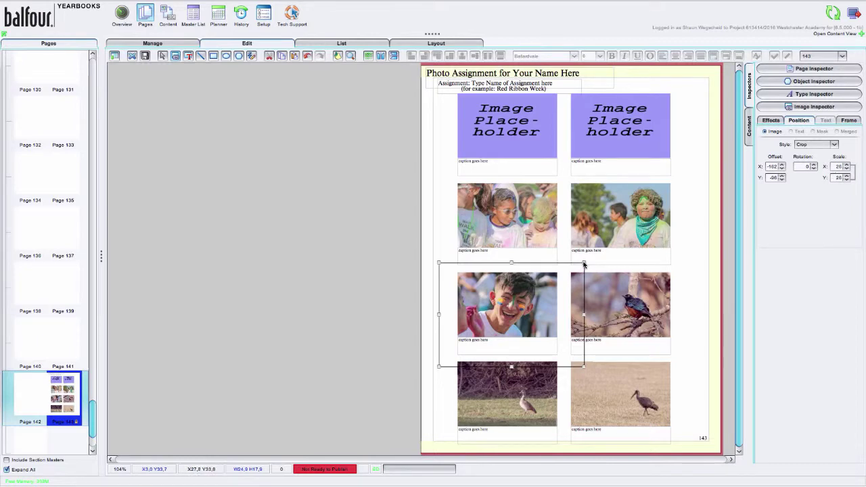
scroll(589, 260, "up", 4)
left_click_drag(501, 319, 511, 309)
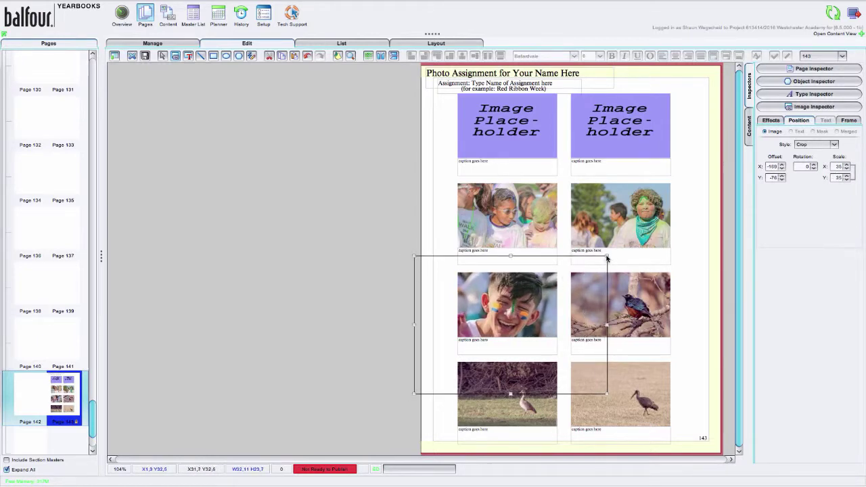
left_click_drag(607, 257, 616, 253)
mouse_move(507, 318)
left_mouse_down()
mouse_move(528, 313)
mouse_move(509, 314)
left_mouse_up()
left_click(384, 304)
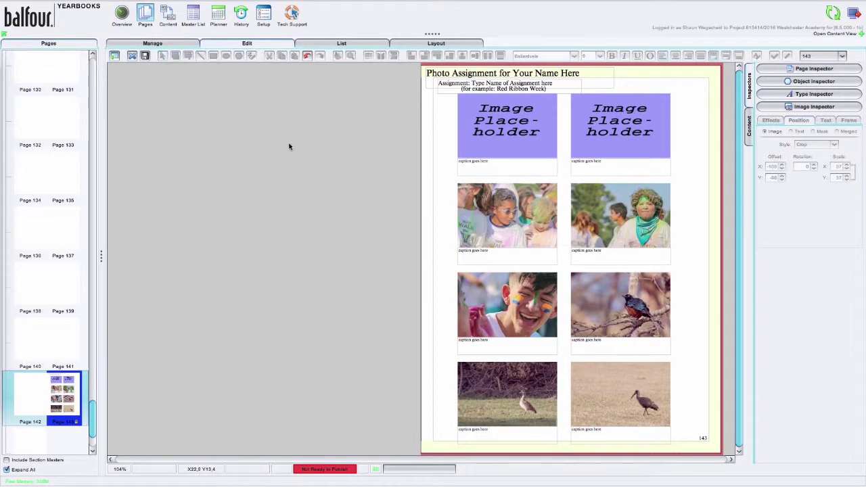
left_click(151, 43)
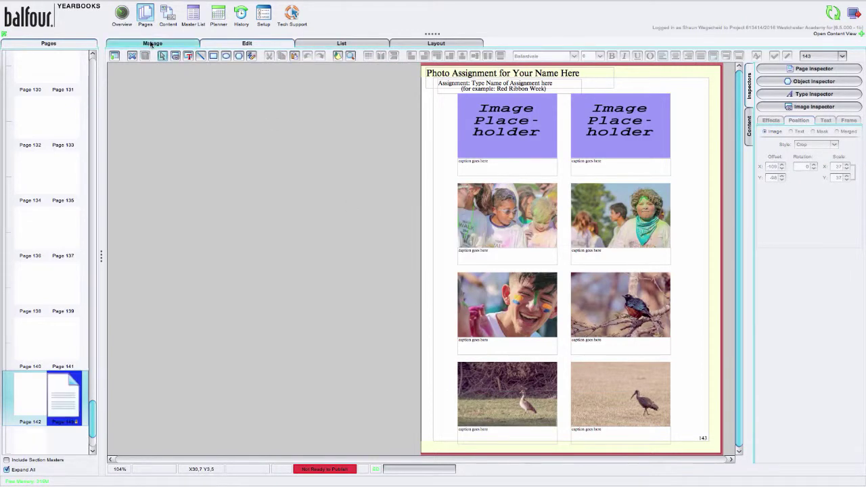
- Generate a Better Proof of page 143, widen it, and zoom in and out on the photos
left_click(731, 469)
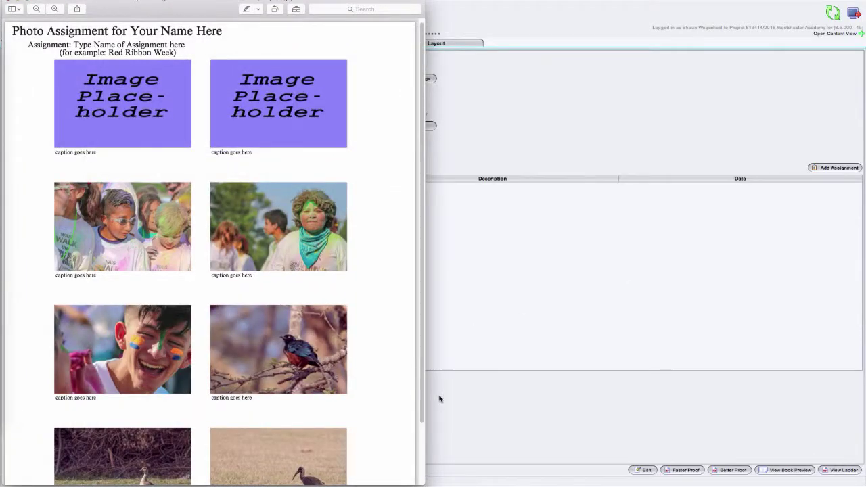
left_click_drag(422, 383, 864, 355)
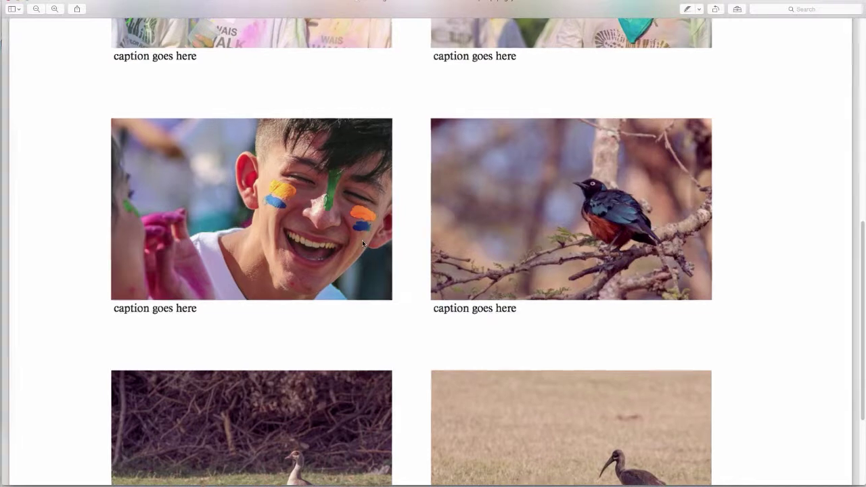
key("super+plus")
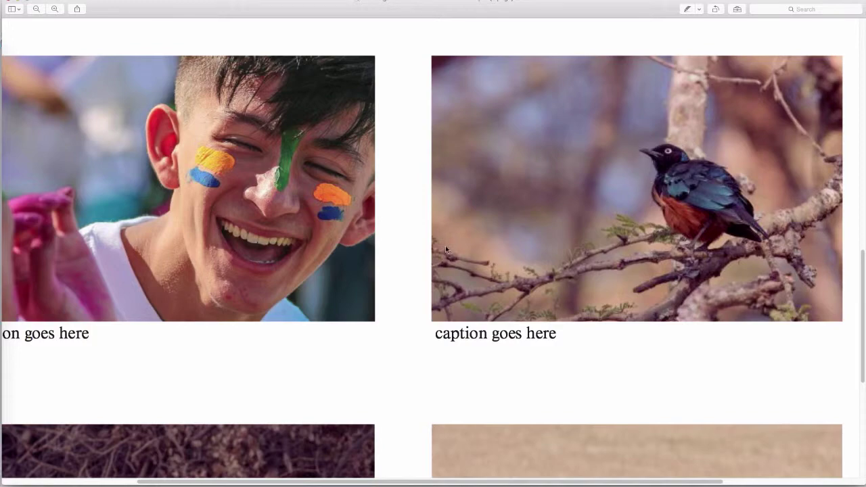
key("super+minus")
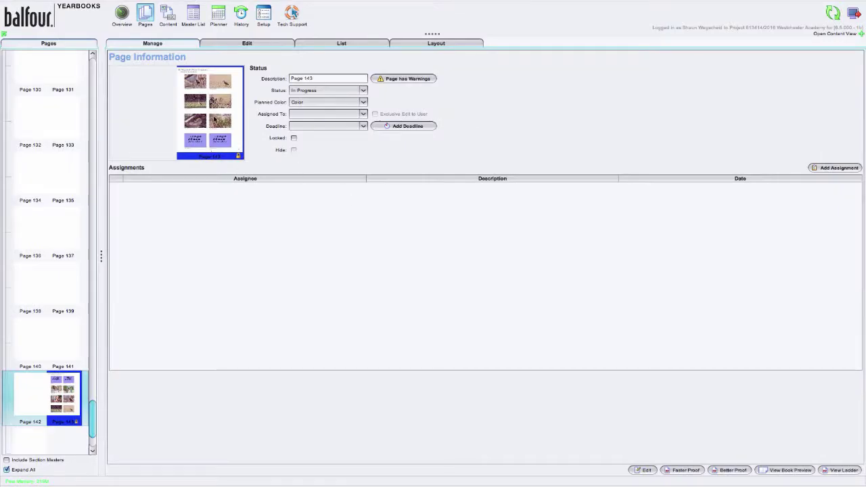
- Open page 143 in the layout editor and delete all its objects
left_click(257, 43)
left_click_drag(710, 441, 399, 65)
key("Delete")
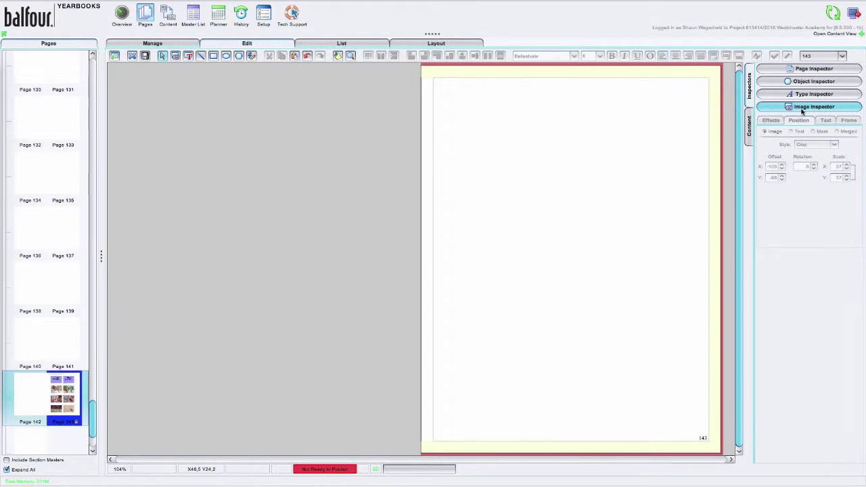
- Place the 12up module from My Modules onto the blank page 143
left_click(748, 127)
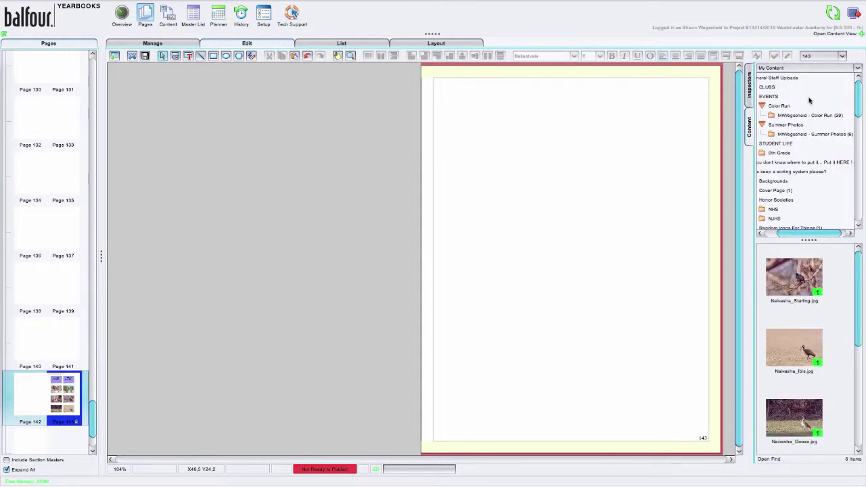
left_click(803, 70)
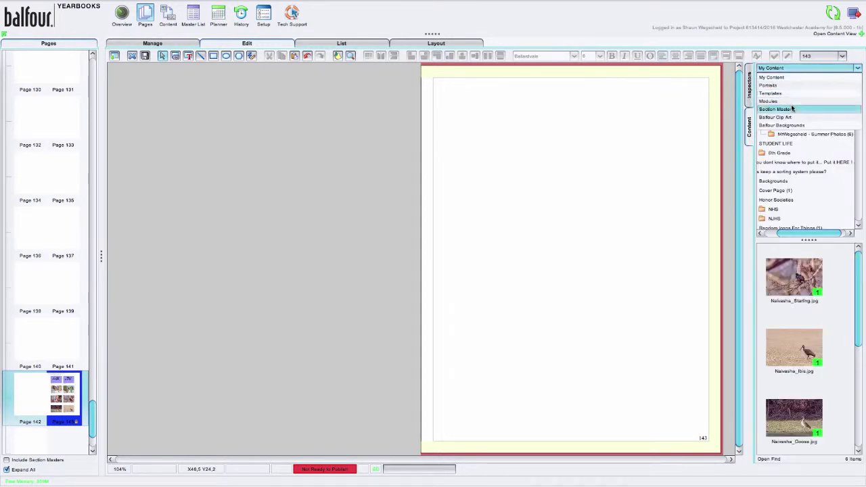
left_click(793, 107)
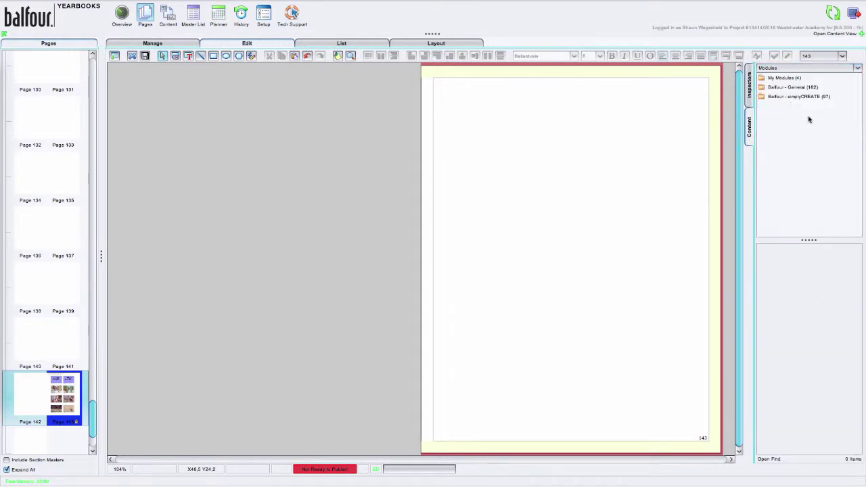
left_click(783, 78)
left_click_drag(807, 233, 804, 139)
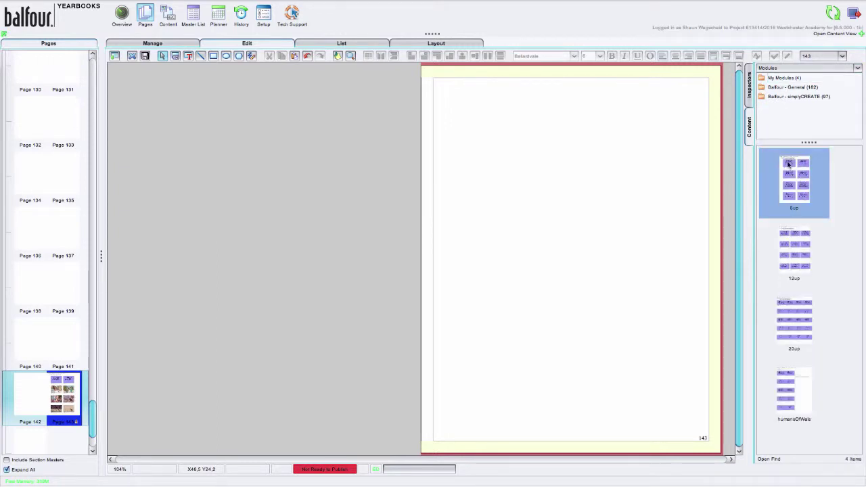
left_click_drag(804, 255, 457, 230)
left_click_drag(739, 332, 742, 377)
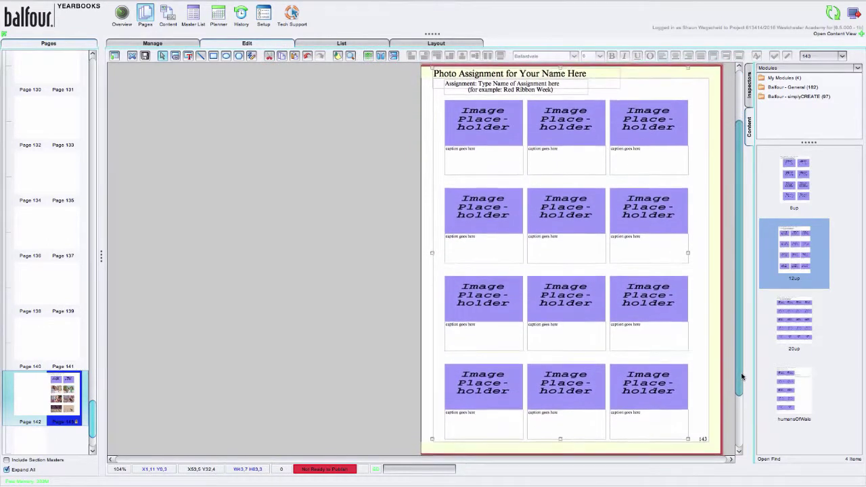
- Select and delete every frame of the 12up module on page 143
right_click(558, 196)
left_click(575, 223)
left_click(362, 201)
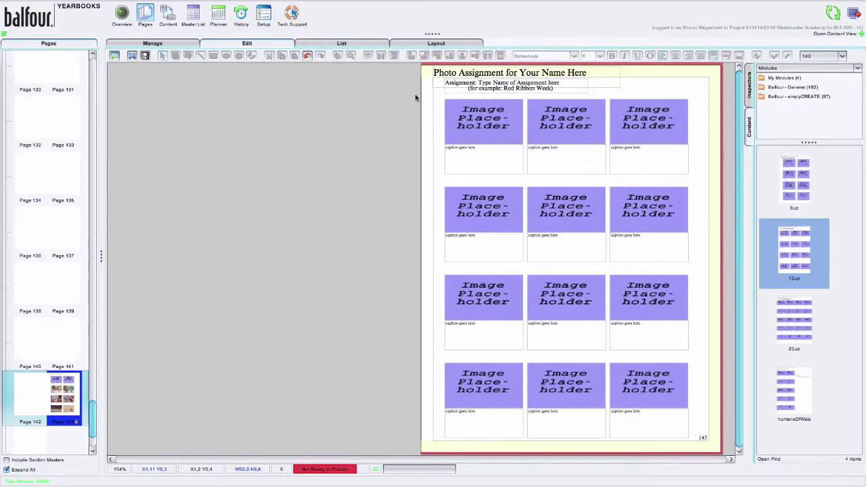
key("ctrl+a")
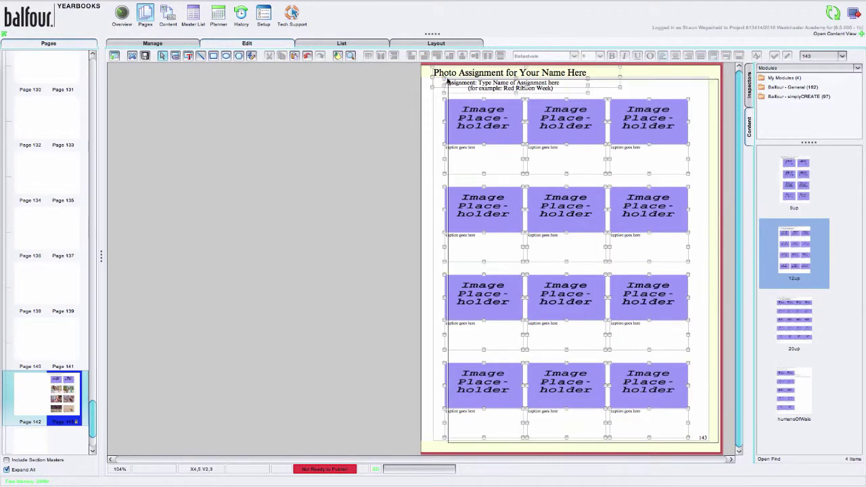
key("Delete")
- Place the 20up module on the page and fit it to the top-left margin
left_click_drag(795, 337, 514, 201)
left_click_drag(570, 298, 478, 158)
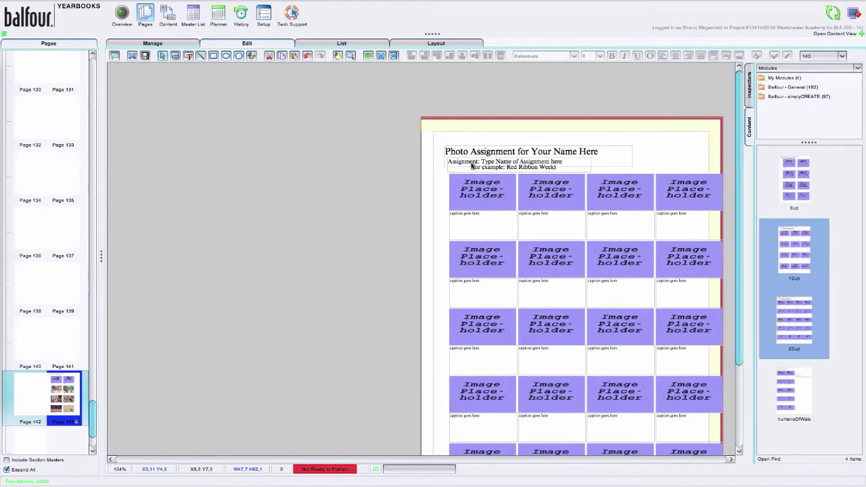
key("ctrl+a")
key("Delete")
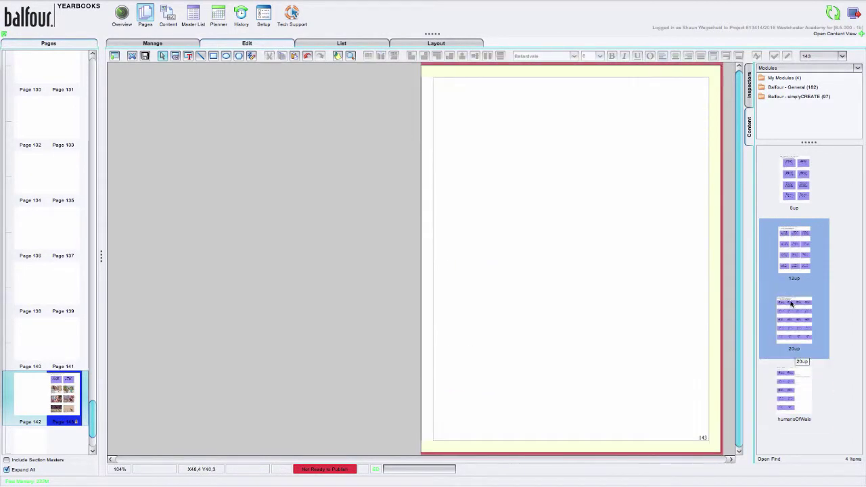
left_click_drag(789, 304, 529, 196)
left_click_drag(604, 277, 520, 141)
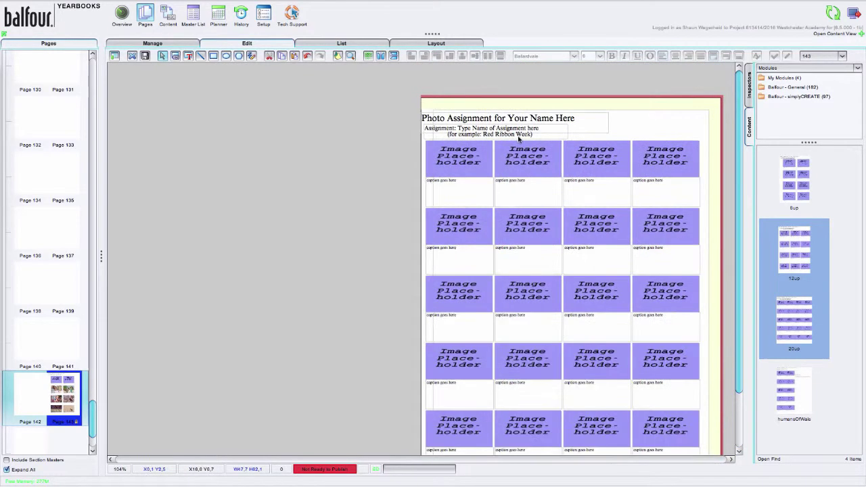
- Ungroup the 20up placeholder grid and nudge the title and grid into position
scroll(738, 321, "down", 2)
right_click(595, 267)
left_click(603, 270)
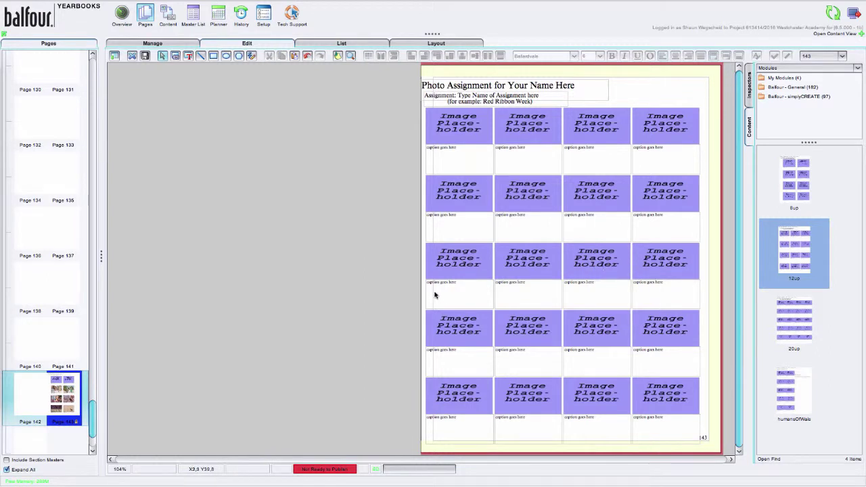
key("ctrl+a")
key("shift+Right")
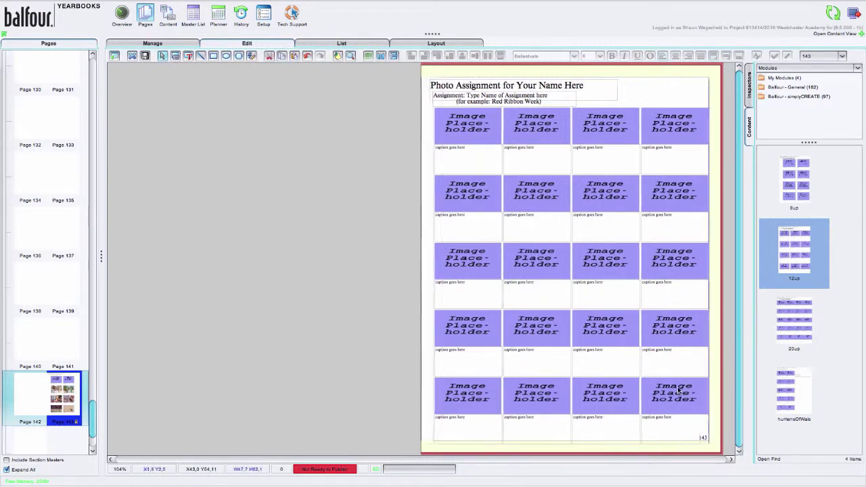
left_click_drag(678, 390, 675, 384)
right_click(674, 384)
left_click(685, 394)
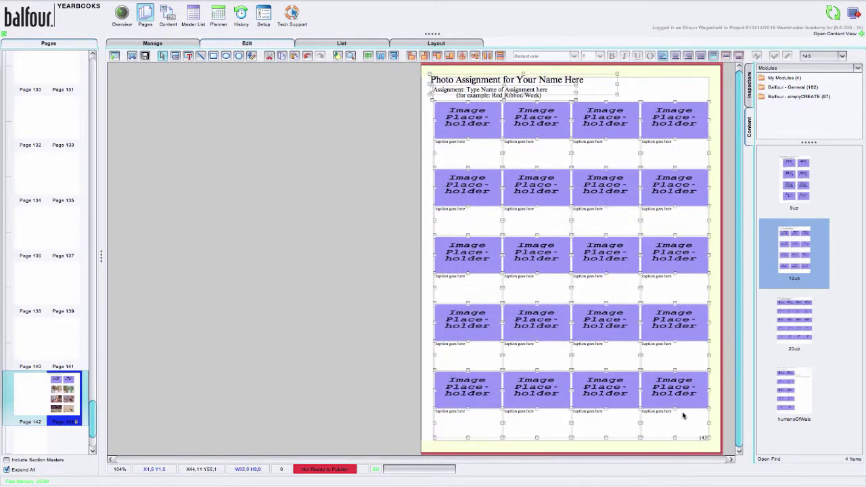
- Delete the bottom row of placeholders and captions, then select everything on the page
left_click_drag(721, 424, 445, 394)
key("Delete")
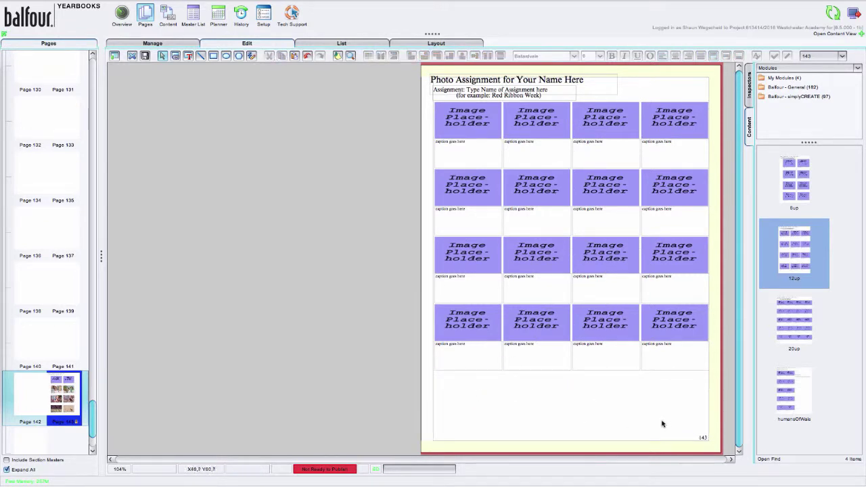
left_click(790, 206)
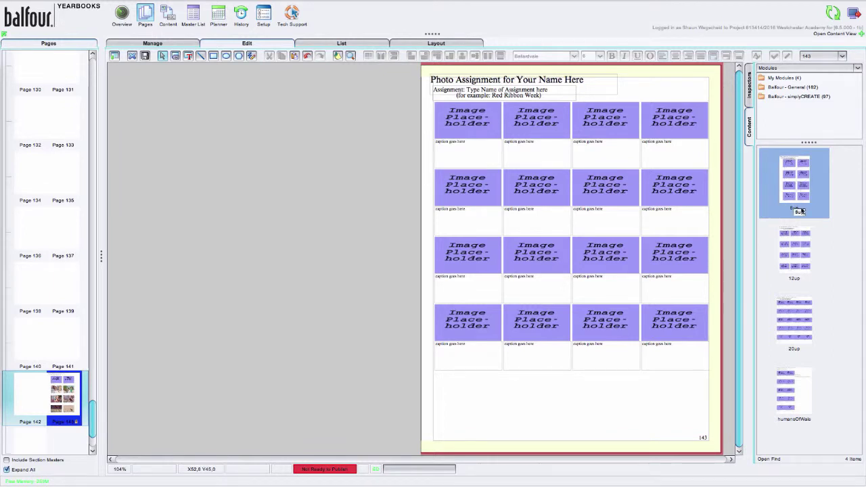
left_click_drag(700, 422, 429, 73)
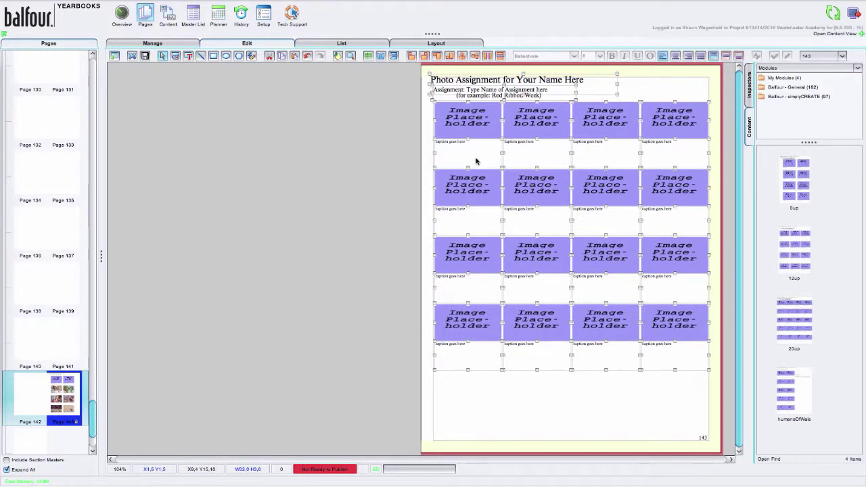
- Clear the page, place the humansOfWais module, and ungroup it
key("Delete")
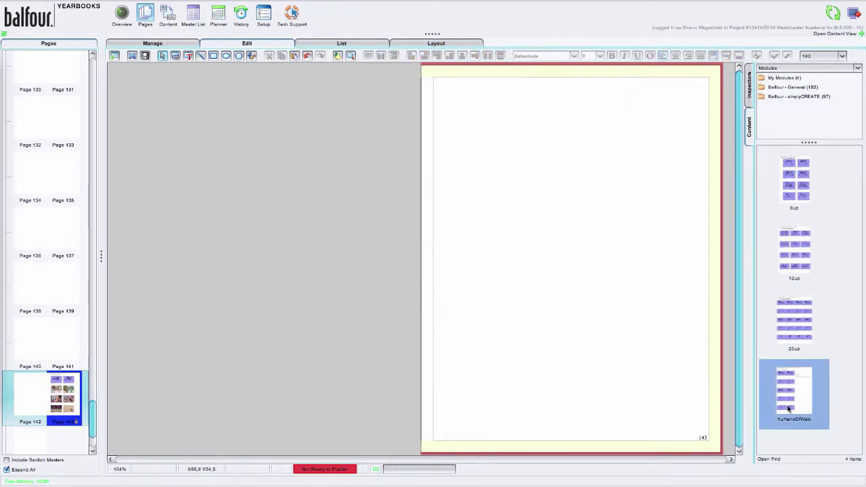
left_click_drag(790, 387, 464, 95)
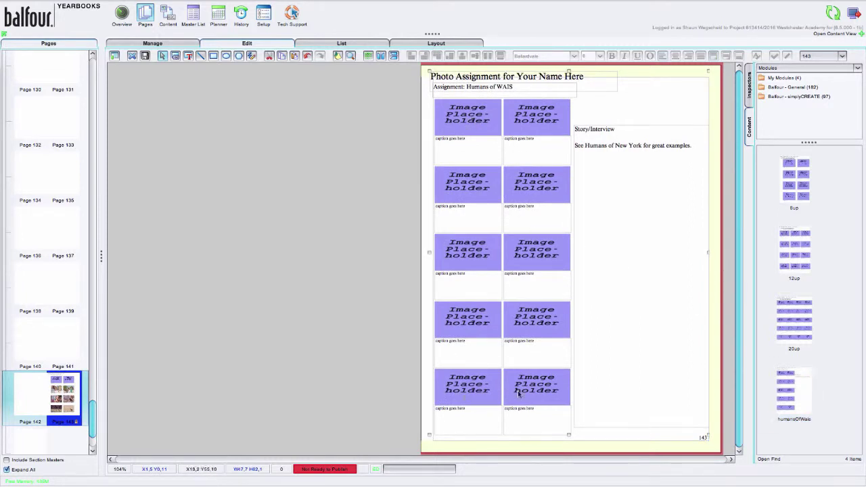
right_click(467, 252)
left_click(477, 303)
- Delete the module's left column of image placeholders
left_click(473, 449)
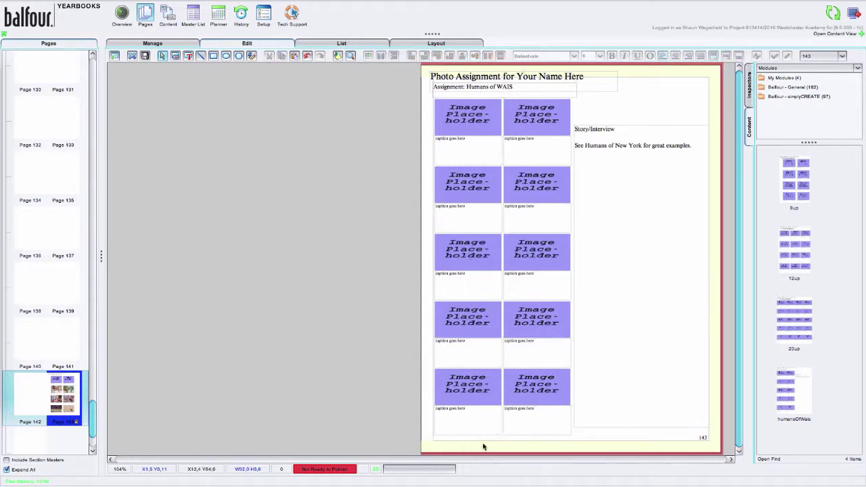
left_click(477, 117)
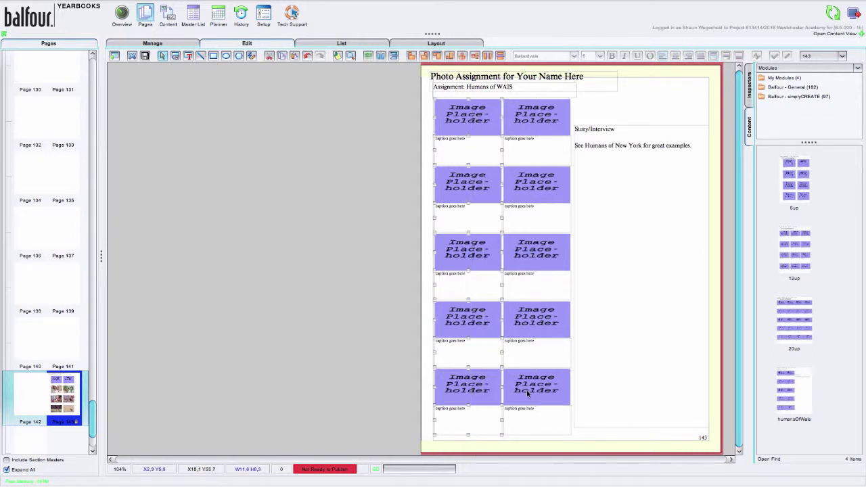
key("Delete")
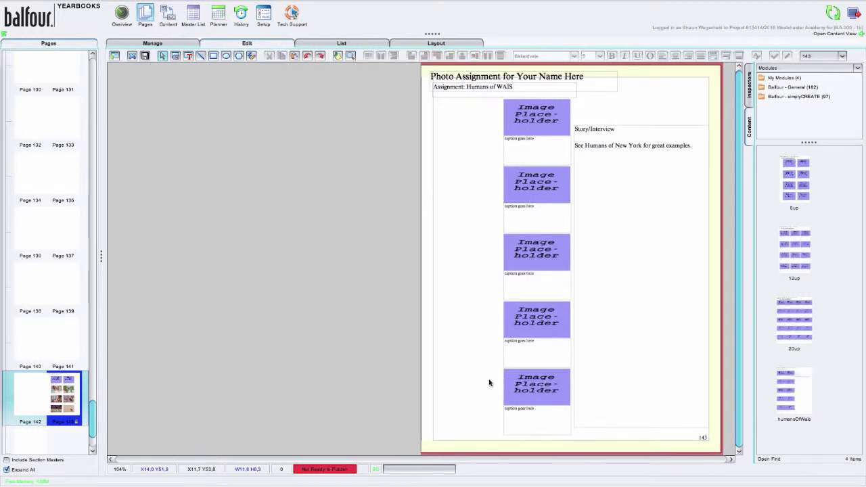
left_click(614, 148)
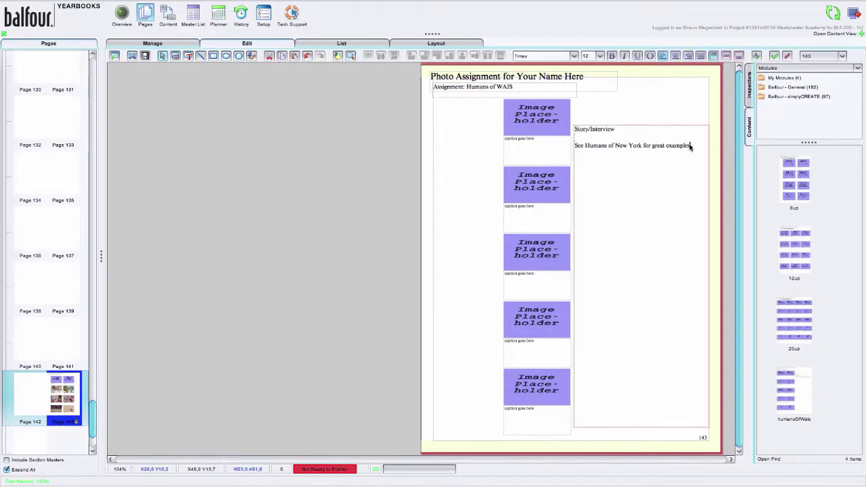
left_click_drag(690, 146, 651, 148)
left_click(606, 147)
left_click(659, 150)
left_click(592, 110)
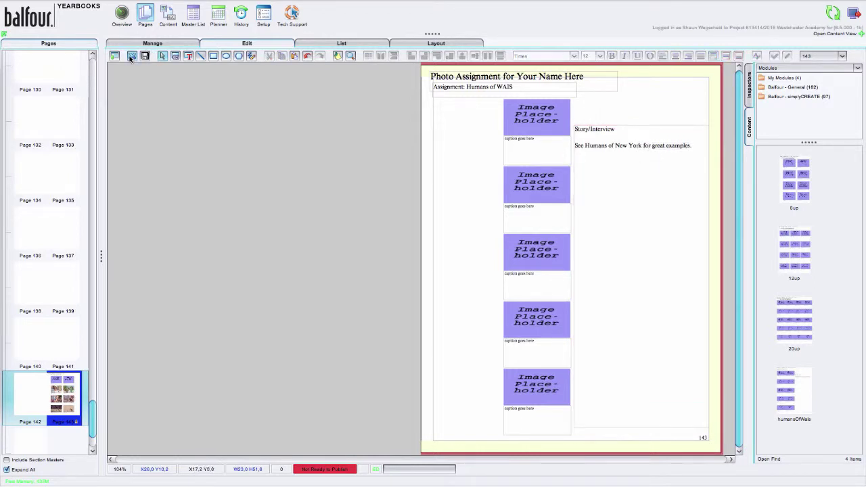
left_click(132, 57)
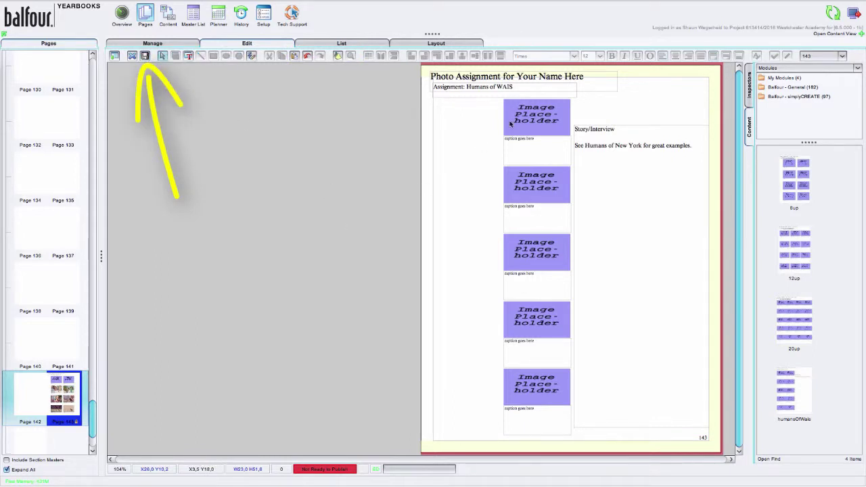
left_click(523, 80)
left_click_drag(516, 78, 584, 78)
left_click(472, 155)
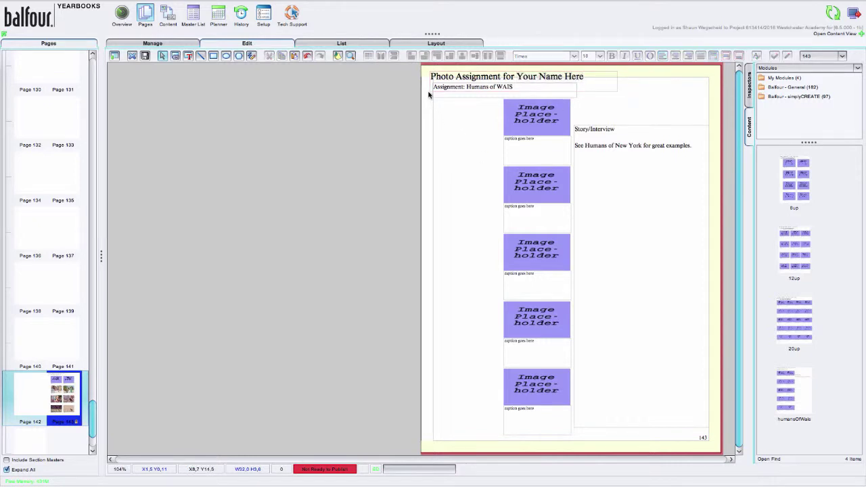
- Delete all frames, place the 12up module on page 143, and save it
left_click_drag(424, 74, 599, 449)
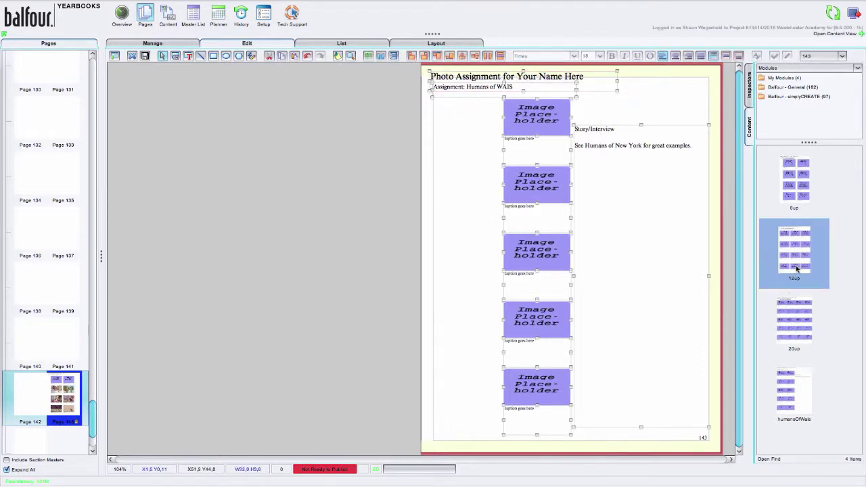
key("Delete")
left_click_drag(795, 268, 550, 191)
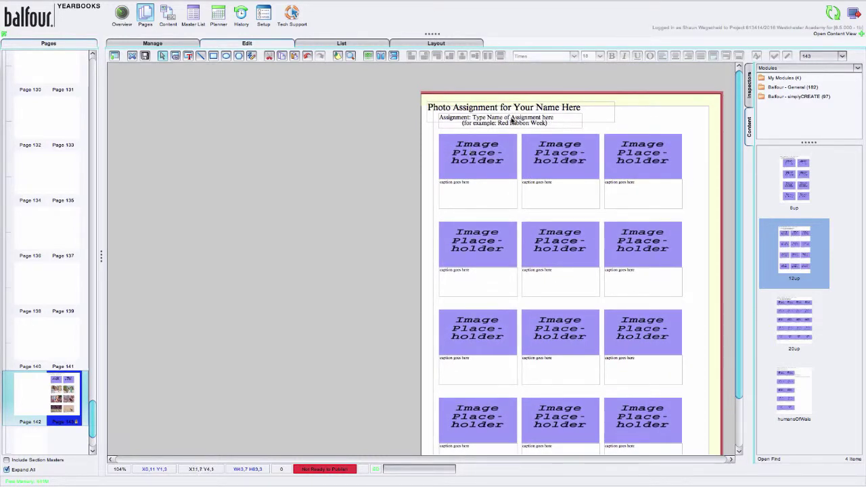
left_click(378, 208)
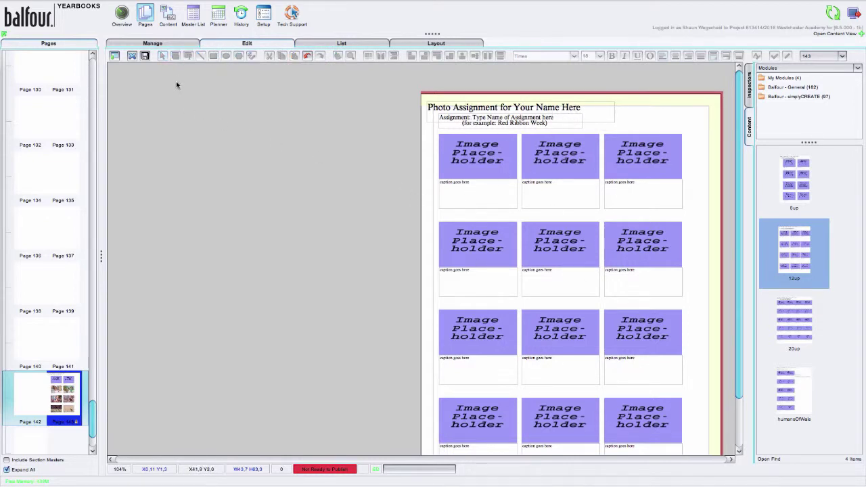
left_click(145, 56)
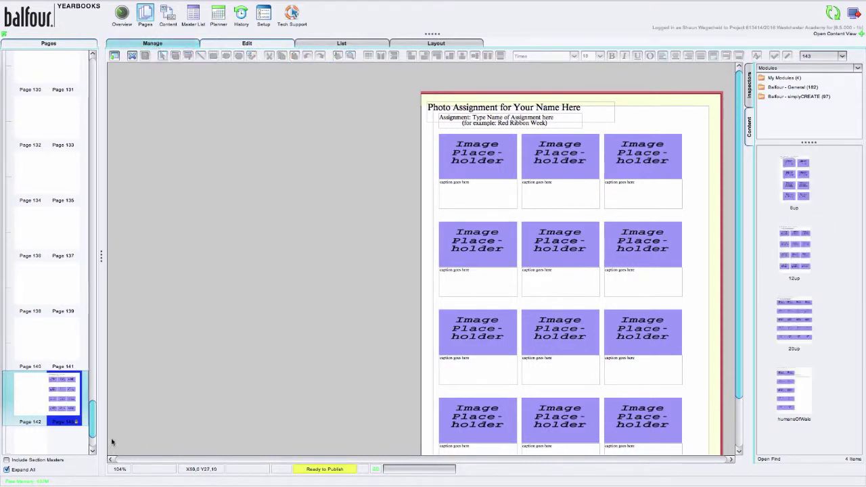